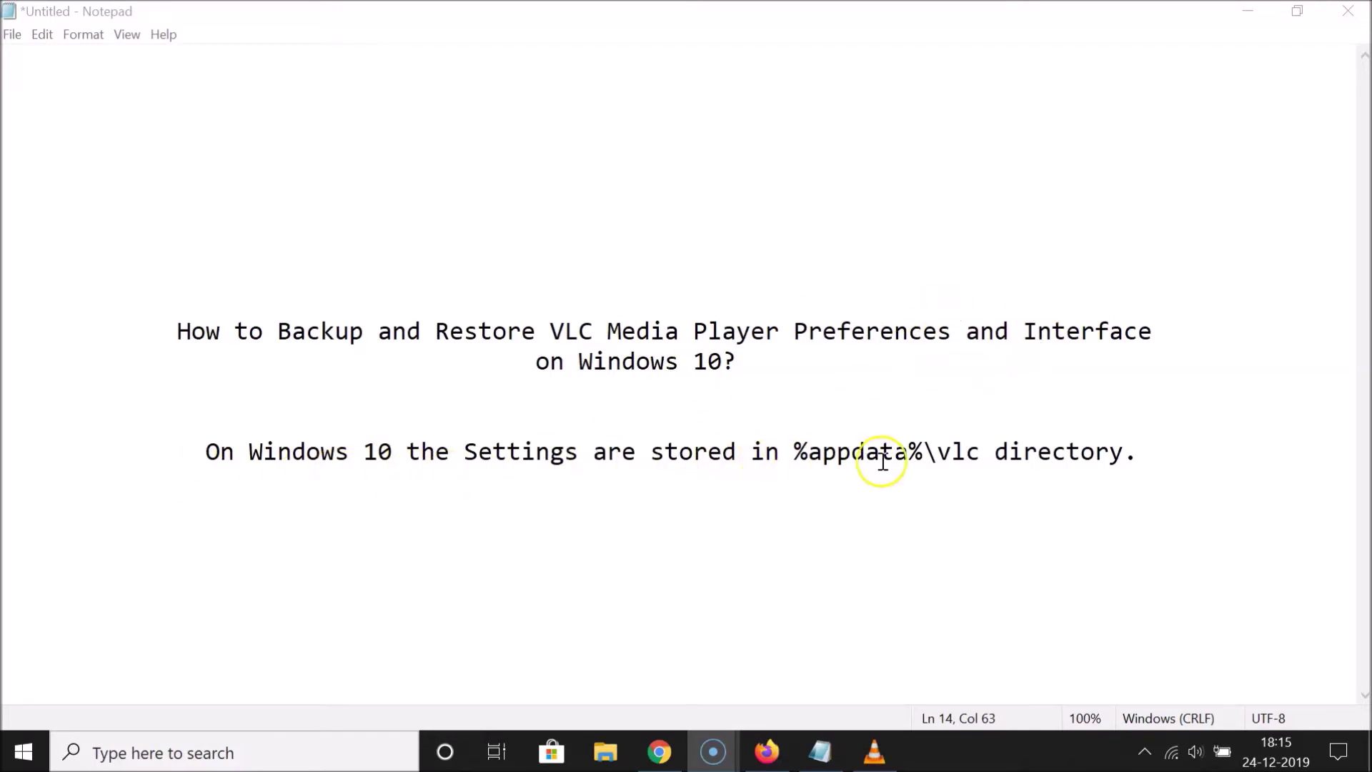
Copy the %appdata%\vlc path from the Notepad note, then minimize Notepad.
{"action": "left_click_drag", "start_coordinate": [934, 453], "coordinate": [994, 451]}
{"action": "left_click", "coordinate": [972, 456]}
{"action": "left_click_drag", "start_coordinate": [936, 453], "coordinate": [970, 453]}
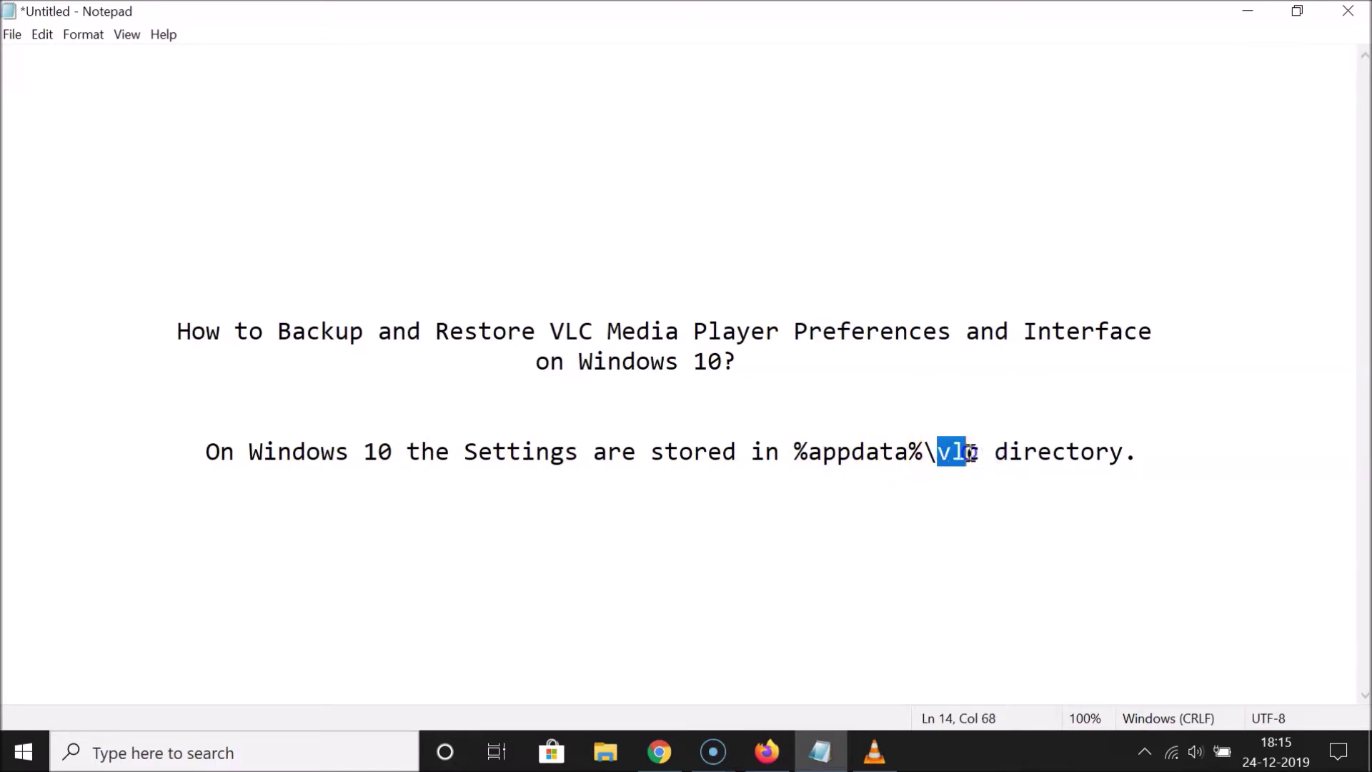
{"action": "left_click", "coordinate": [955, 458]}
{"action": "left_click_drag", "start_coordinate": [794, 453], "coordinate": [979, 450]}
{"action": "left_click", "coordinate": [980, 449]}
{"action": "left_click_drag", "start_coordinate": [794, 454], "coordinate": [981, 453]}
{"action": "key", "text": "super+c"}
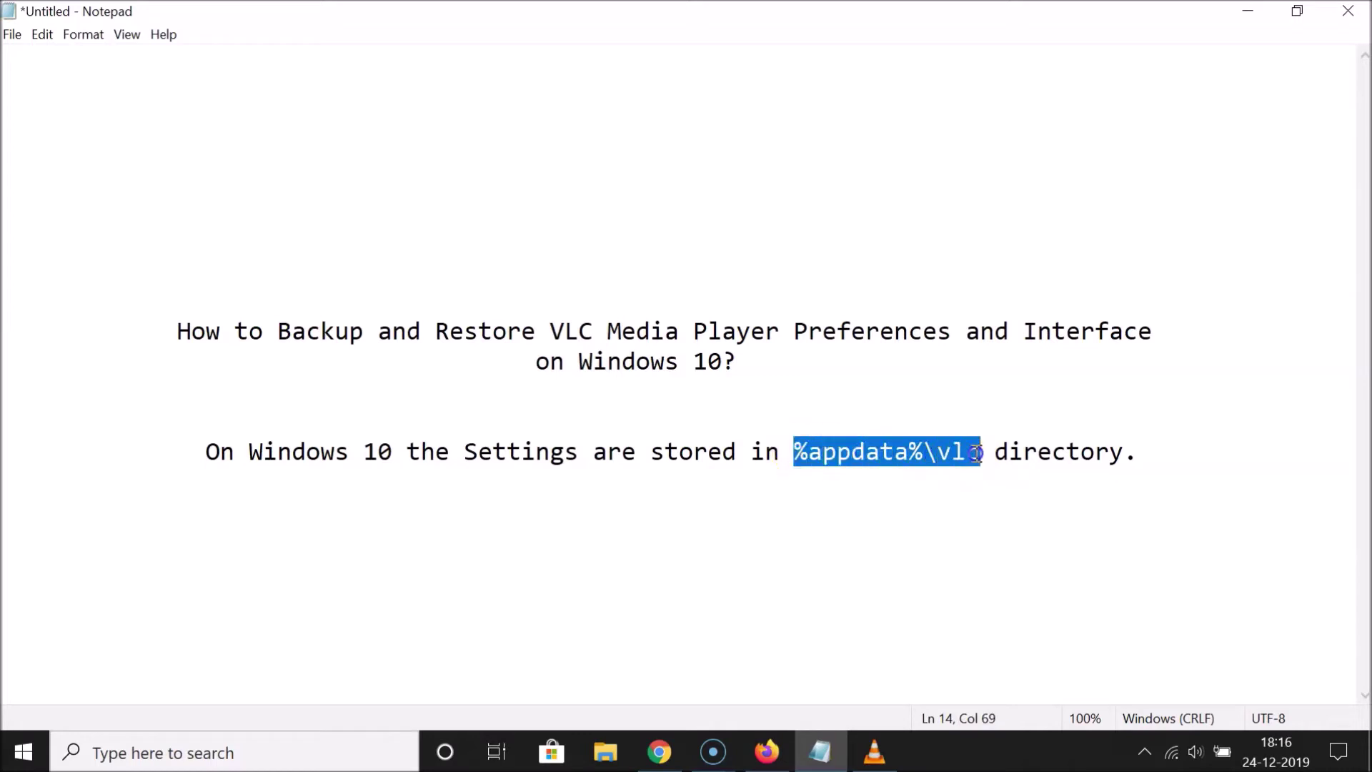
{"action": "right_click", "coordinate": [887, 450]}
{"action": "left_click", "coordinate": [944, 214]}
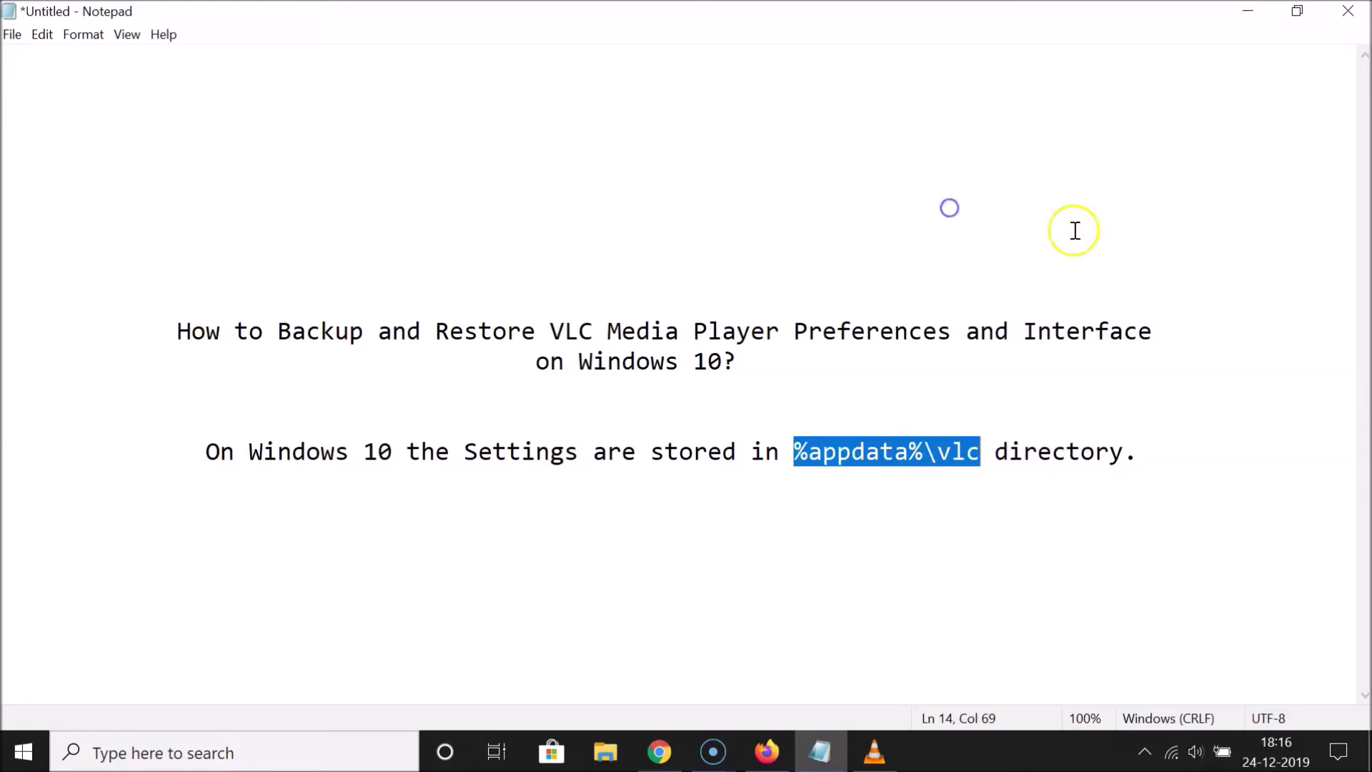
{"action": "left_click", "coordinate": [1251, 10]}
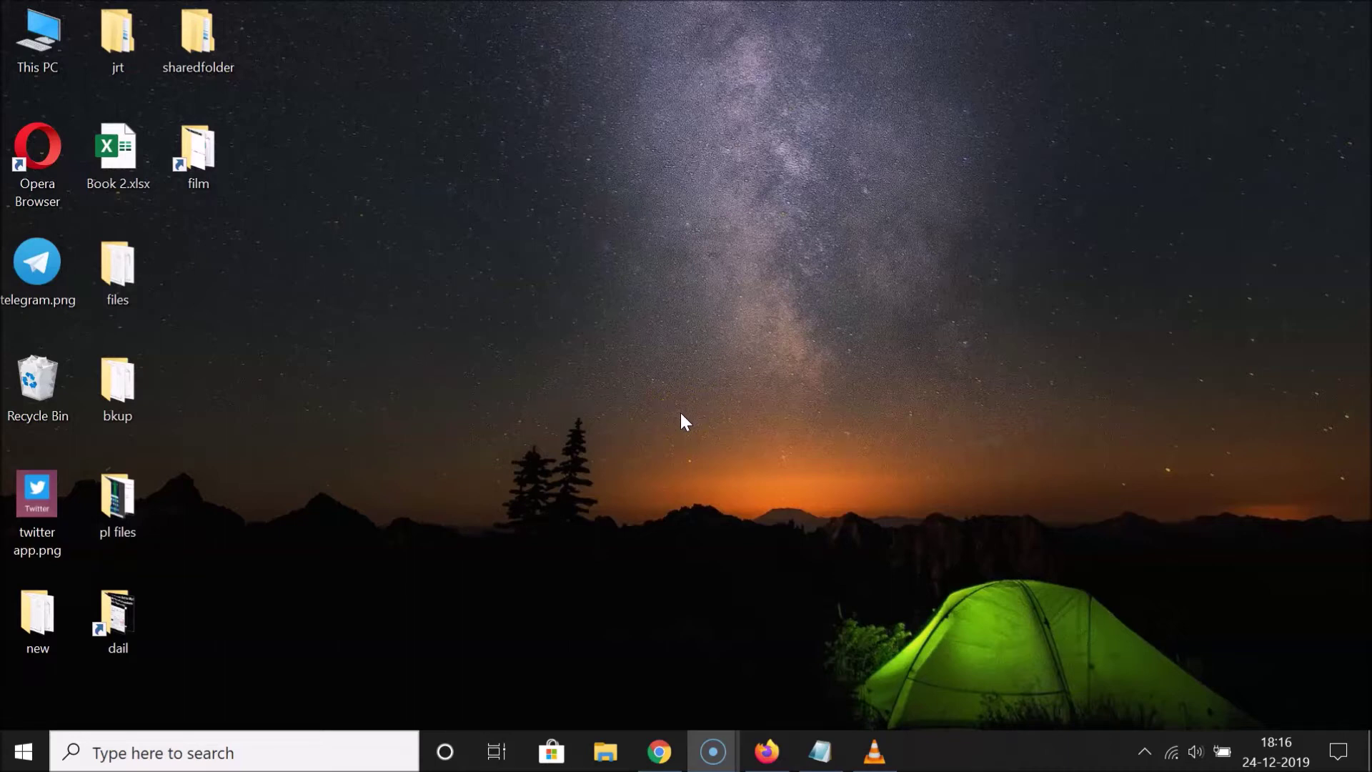
Paste %appdata%\vlc into the Run dialog and run it to open the VLC settings folder.
{"action": "key", "text": "super+r"}
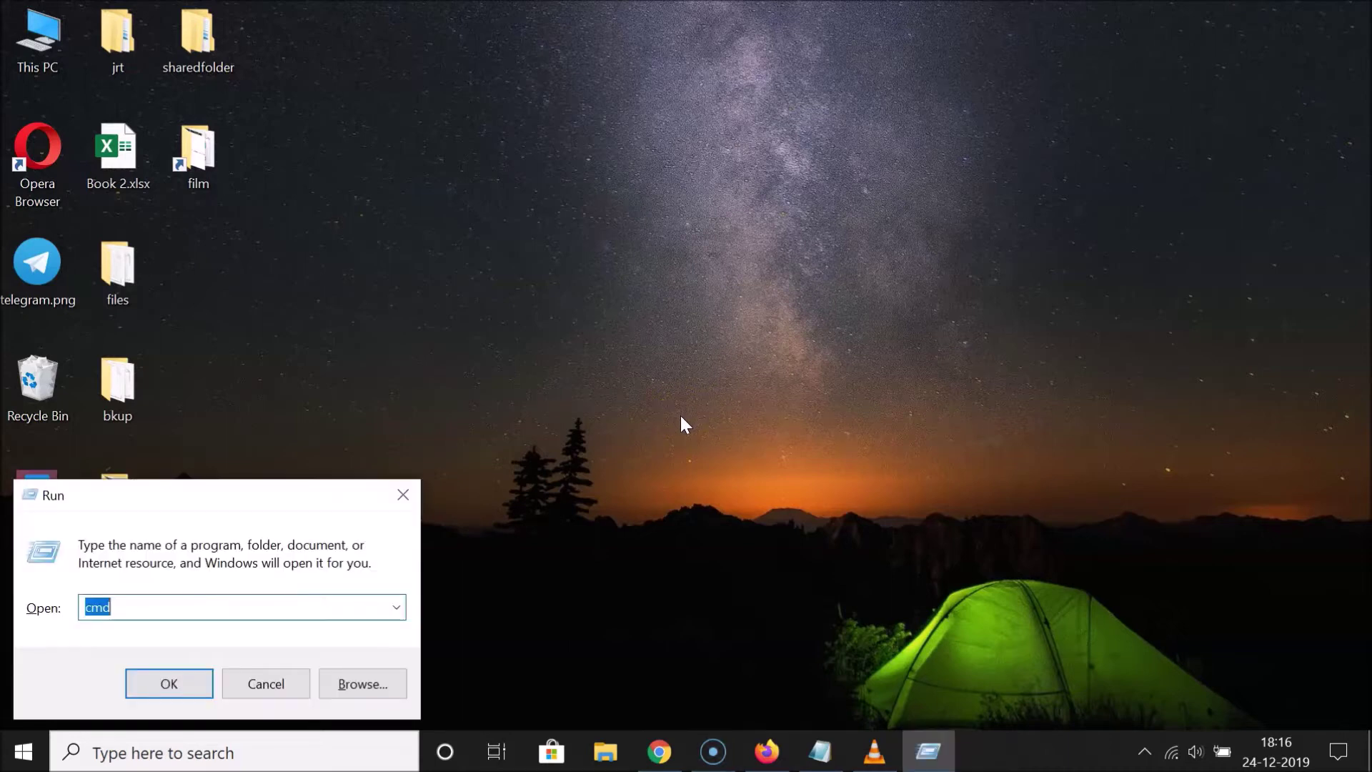
{"action": "right_click", "coordinate": [211, 608]}
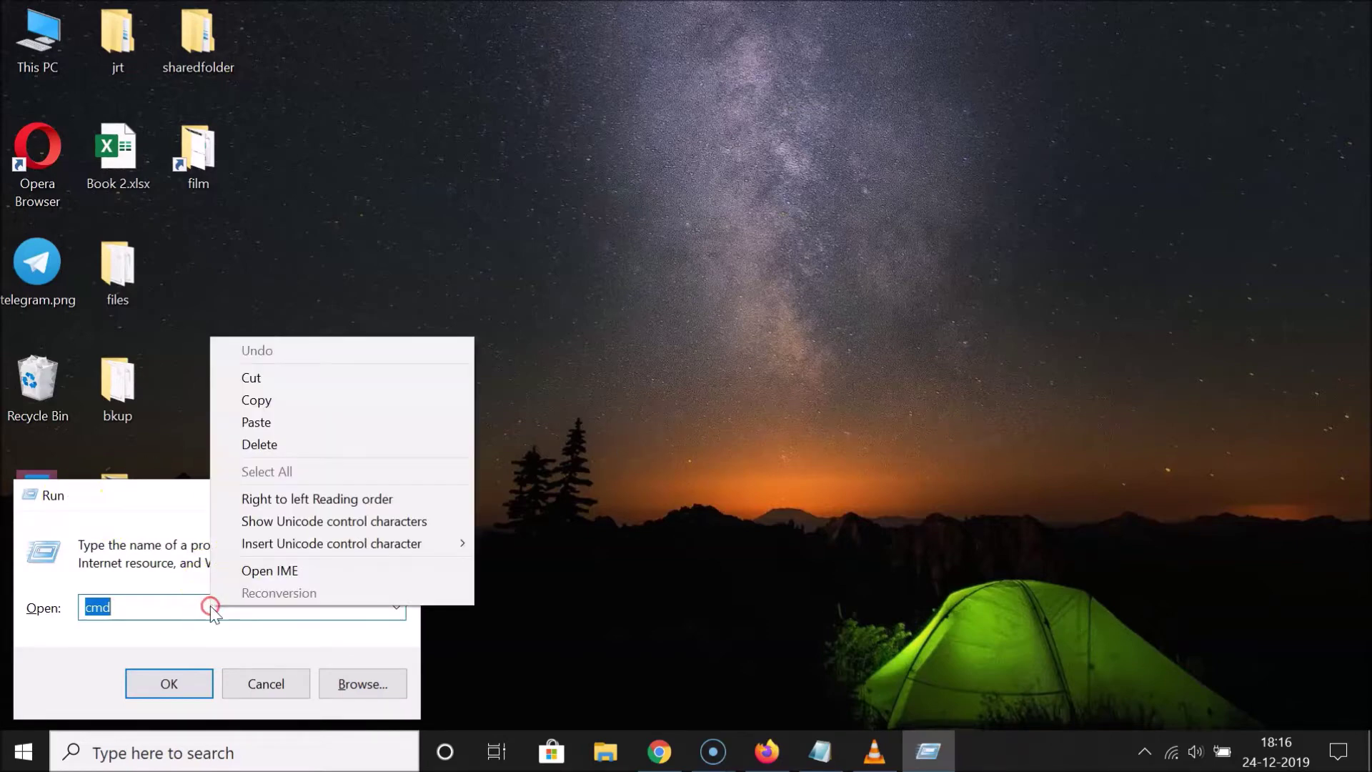
{"action": "left_click", "coordinate": [271, 421]}
{"action": "left_click", "coordinate": [259, 570]}
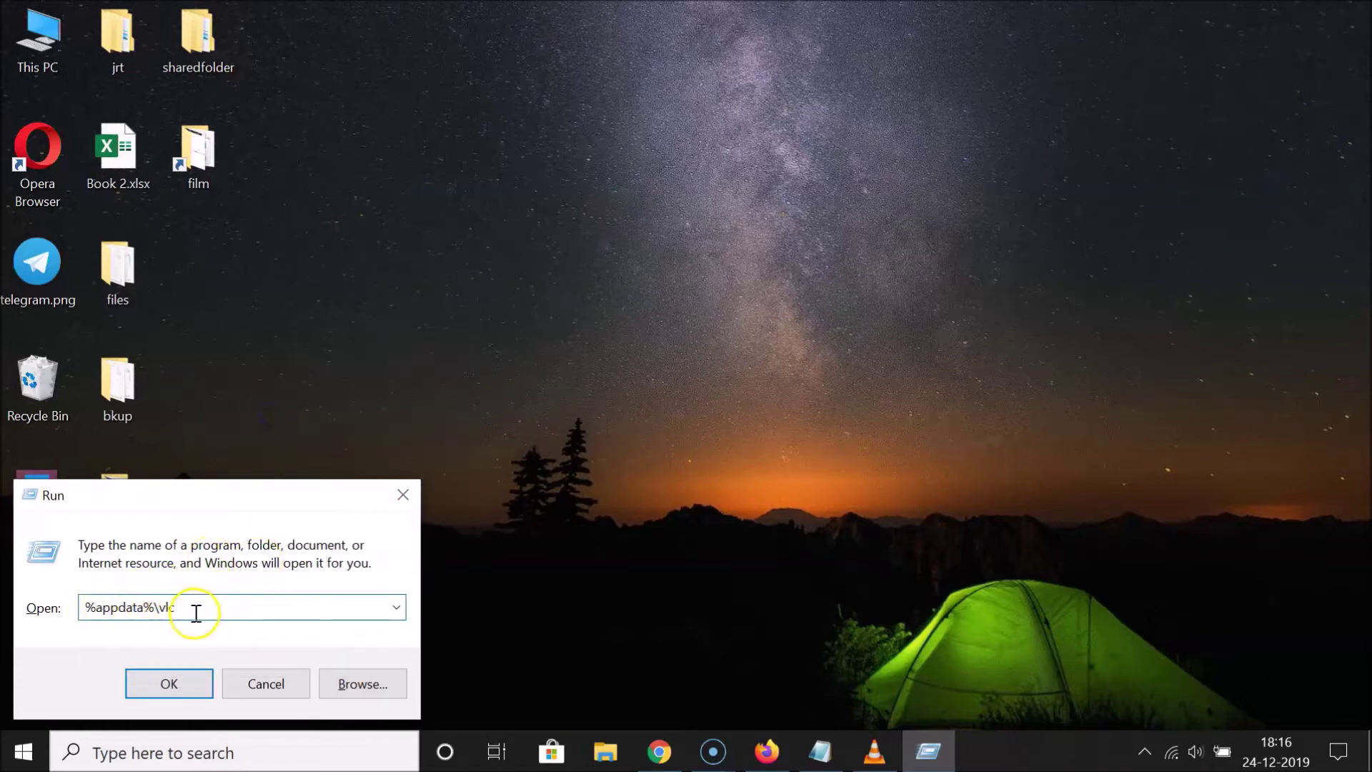
{"action": "left_click", "coordinate": [175, 683]}
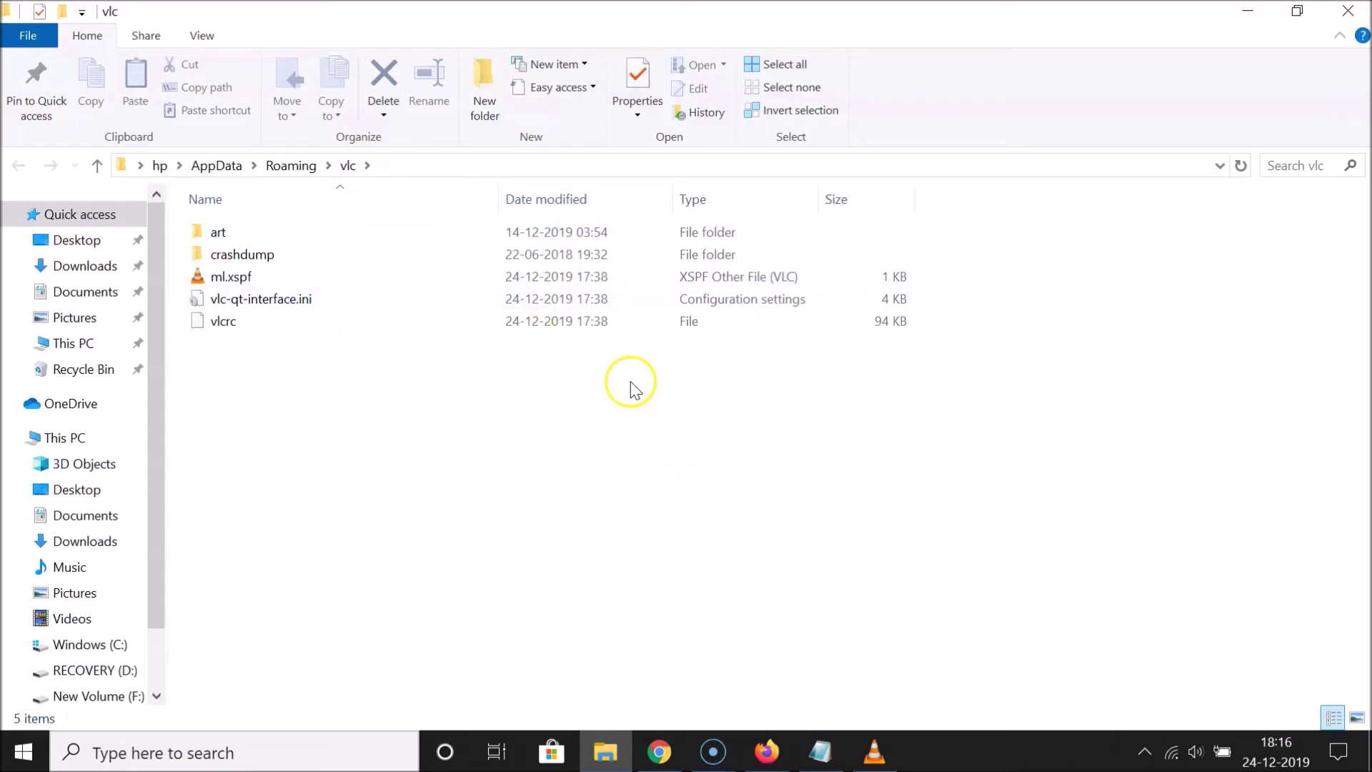
Close the vlc settings folder Explorer window.
{"action": "left_click", "coordinate": [580, 405]}
{"action": "left_click", "coordinate": [1348, 10]}
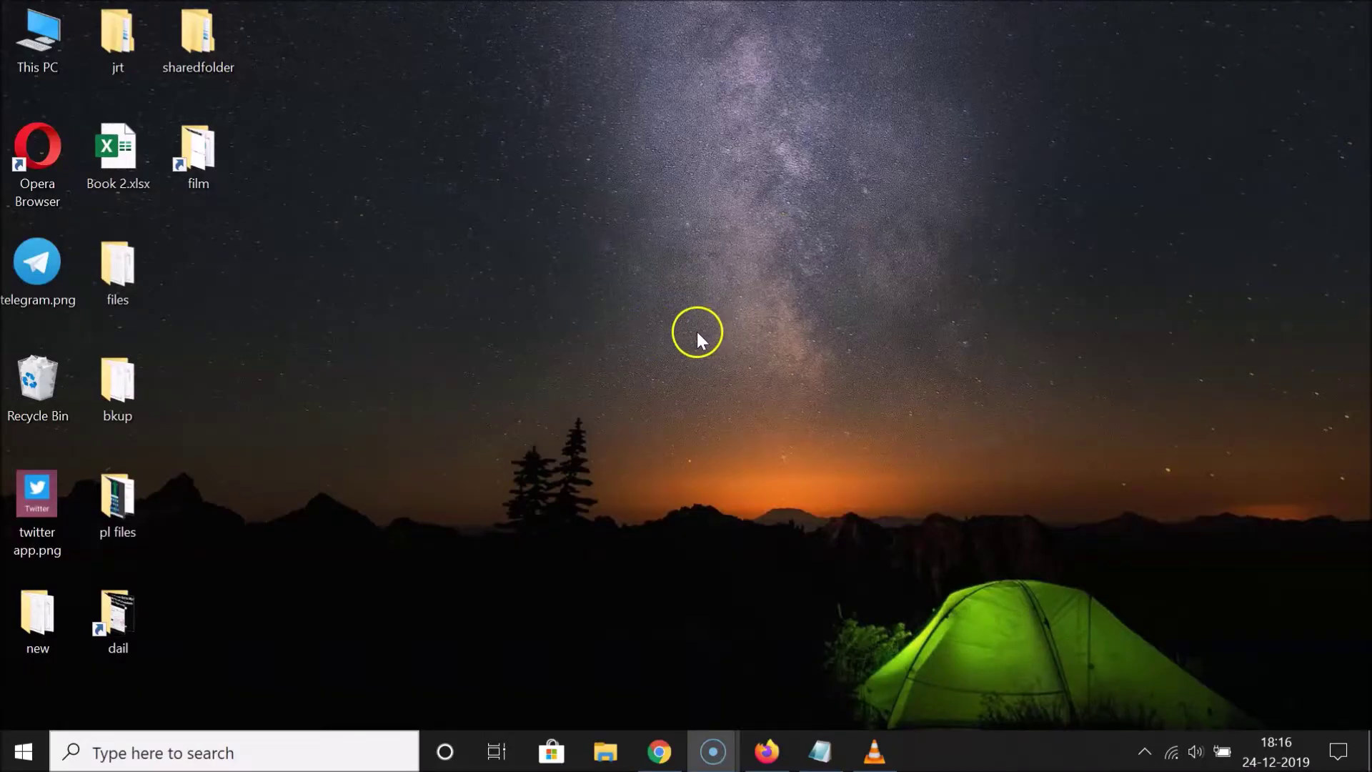
Browse from This PC through Windows (C:) and Users into the HP profile folder.
{"action": "left_click", "coordinate": [20, 31]}
{"action": "double_click", "coordinate": [29, 45]}
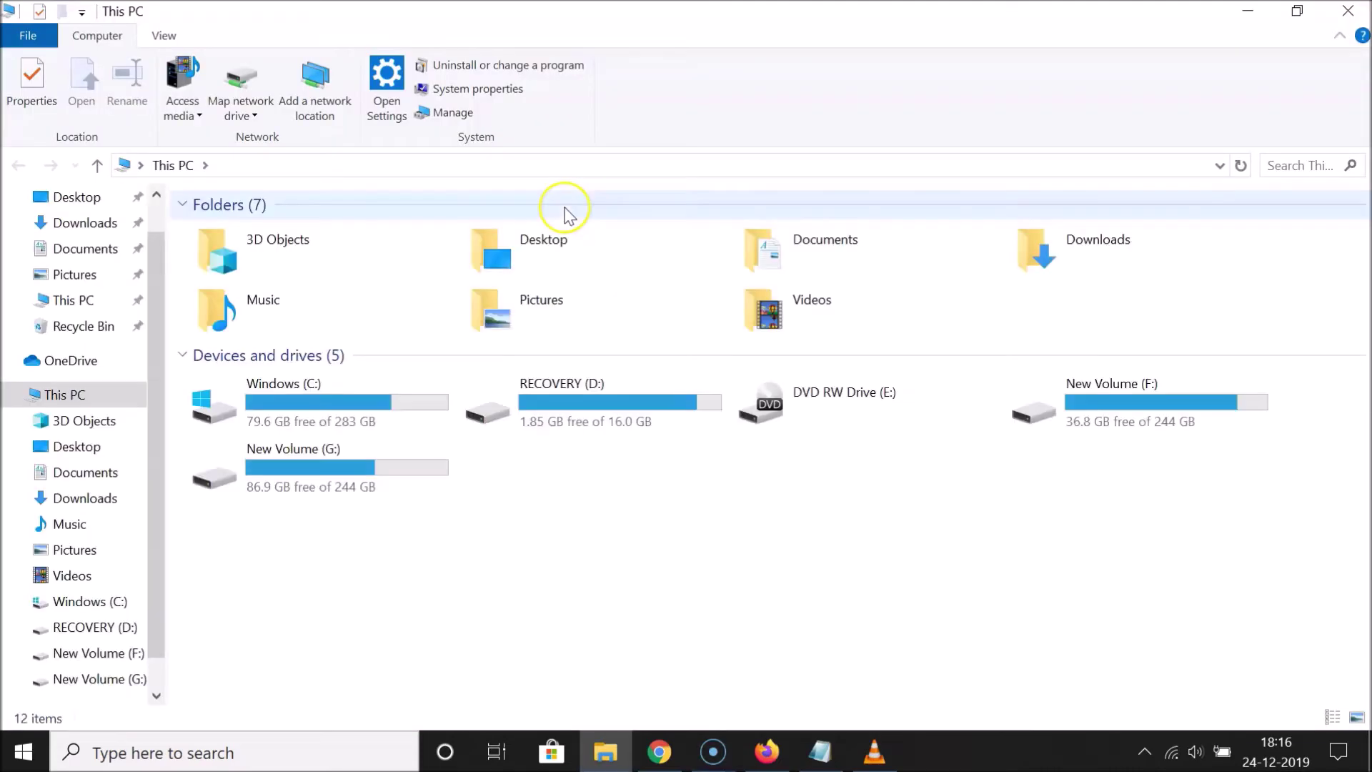
{"action": "double_click", "coordinate": [342, 405]}
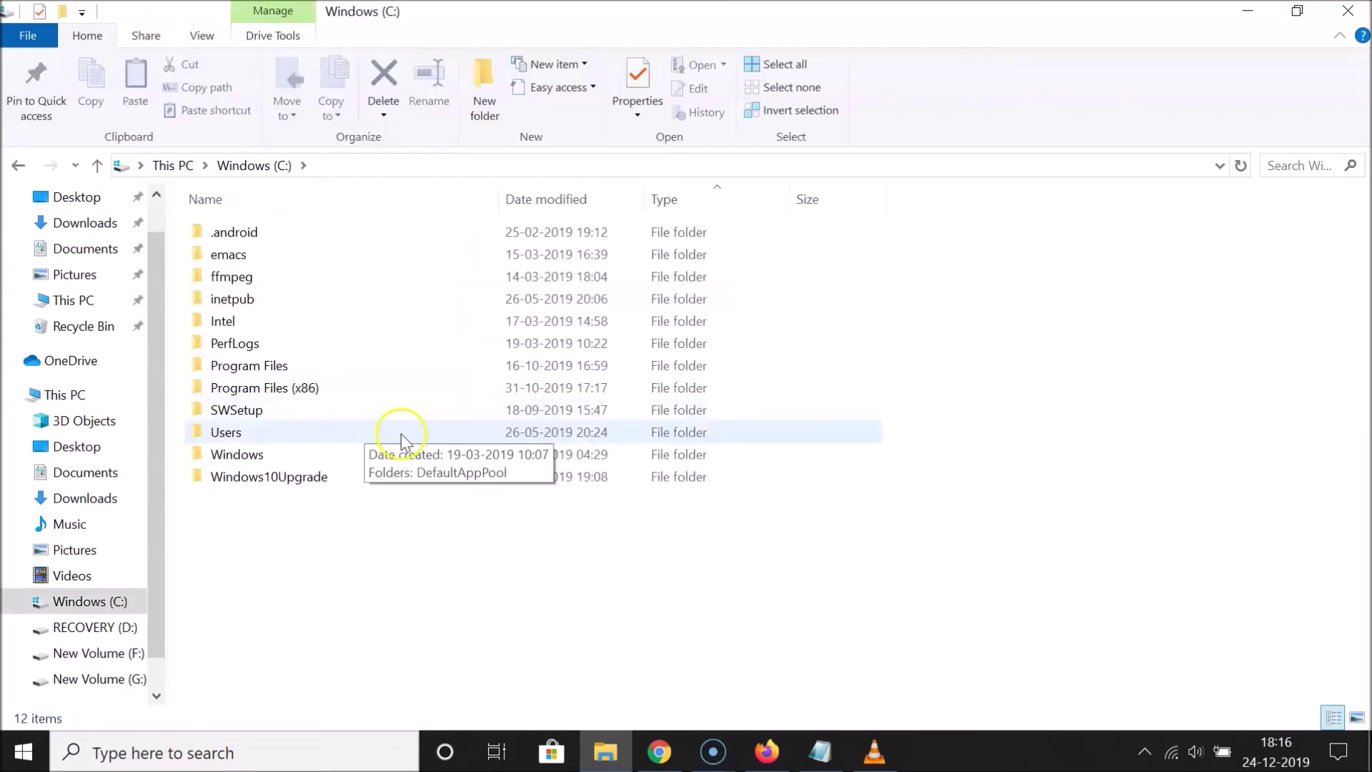
{"action": "double_click", "coordinate": [223, 434]}
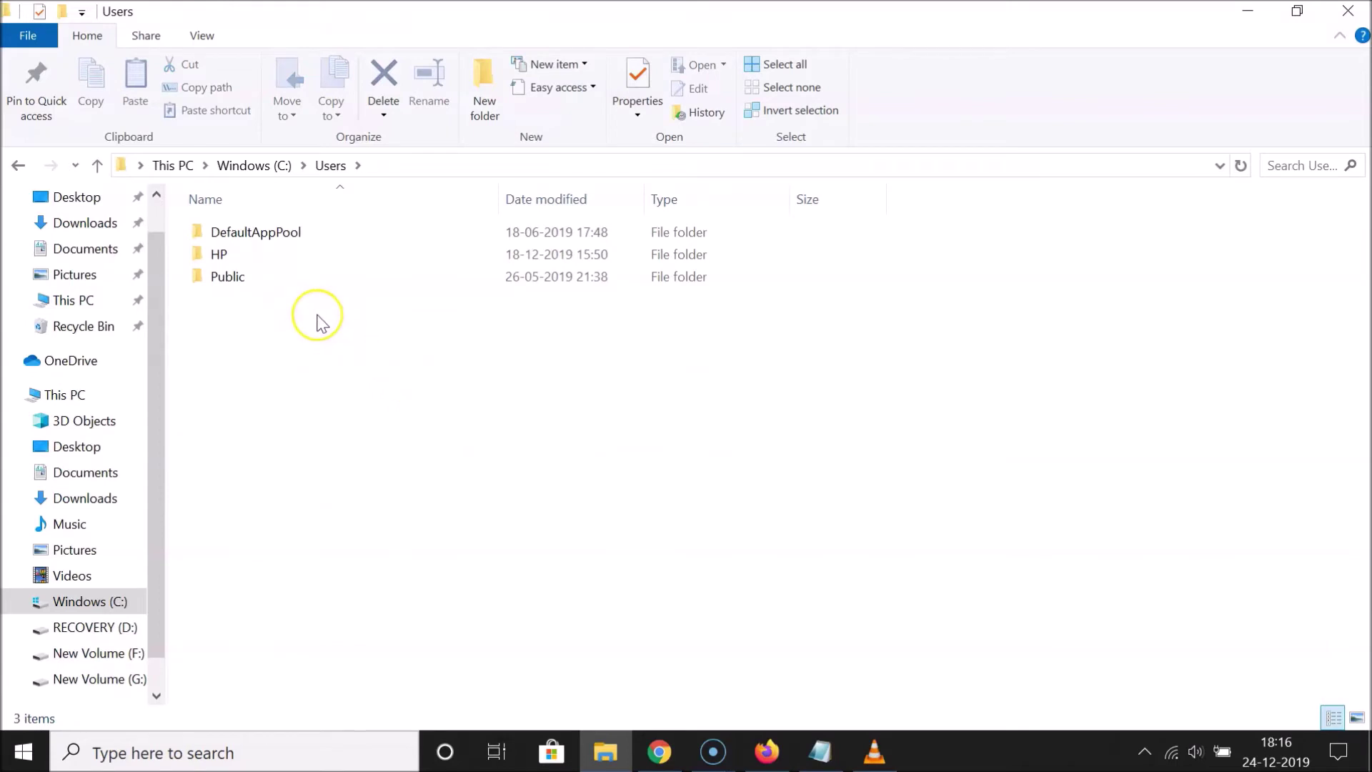
{"action": "left_click", "coordinate": [219, 257]}
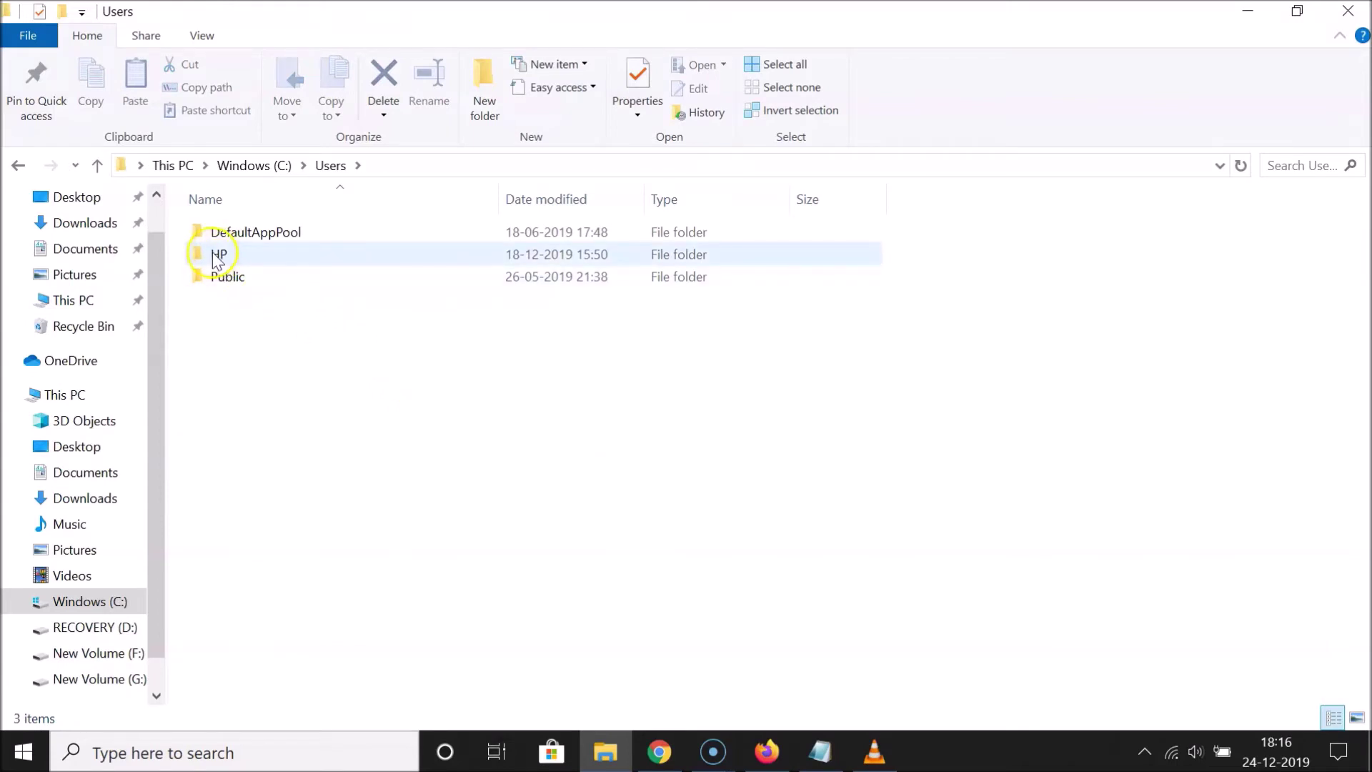
{"action": "double_click", "coordinate": [240, 256]}
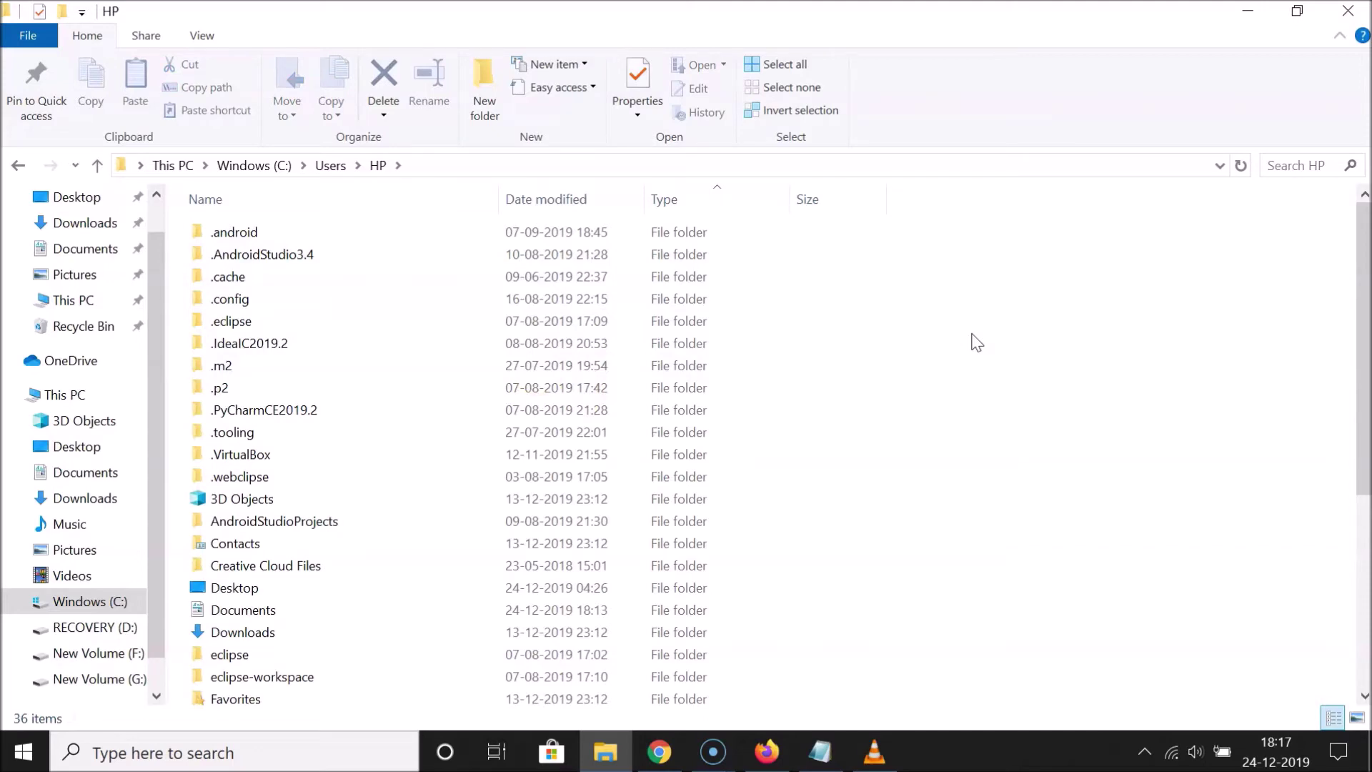
{"action": "scroll", "coordinate": [976, 343], "scroll_direction": "down", "scroll_amount": 5}
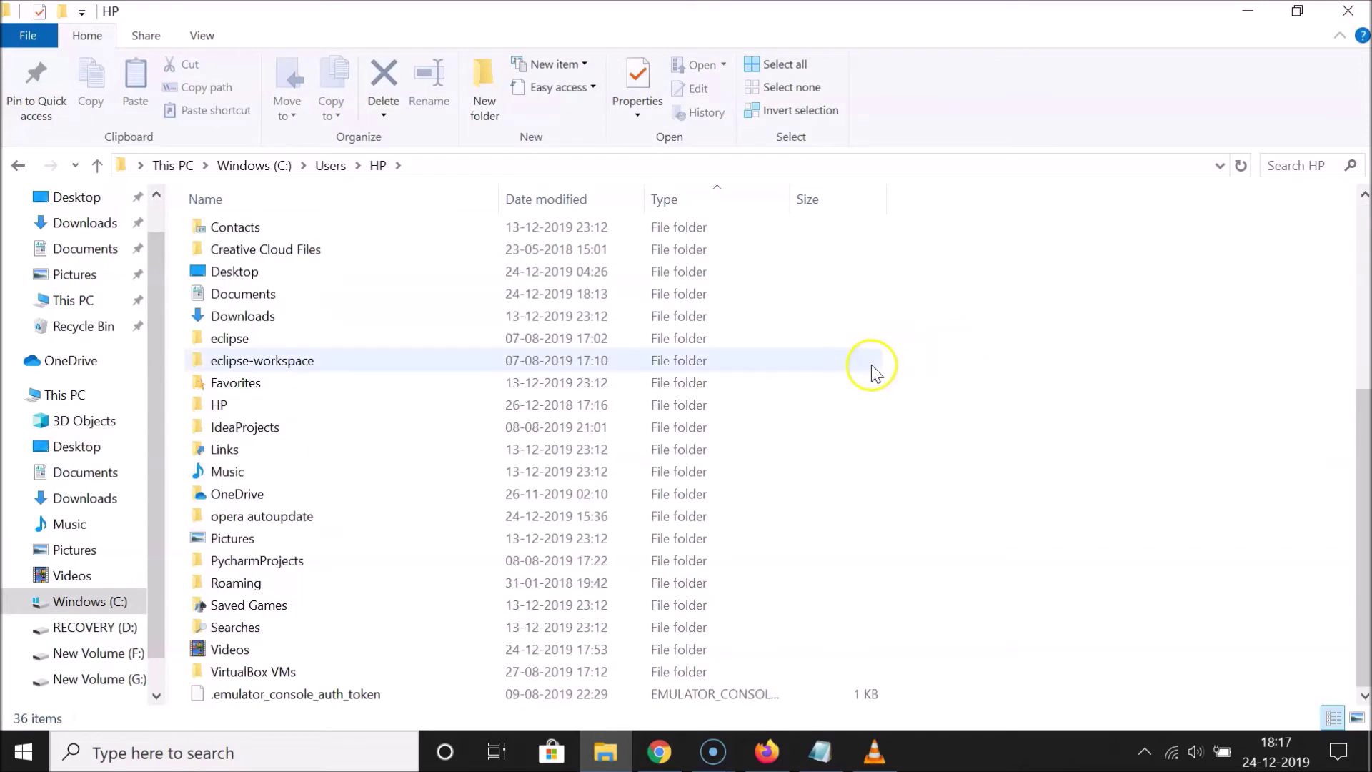
{"action": "scroll", "coordinate": [836, 370], "scroll_direction": "up", "scroll_amount": 5}
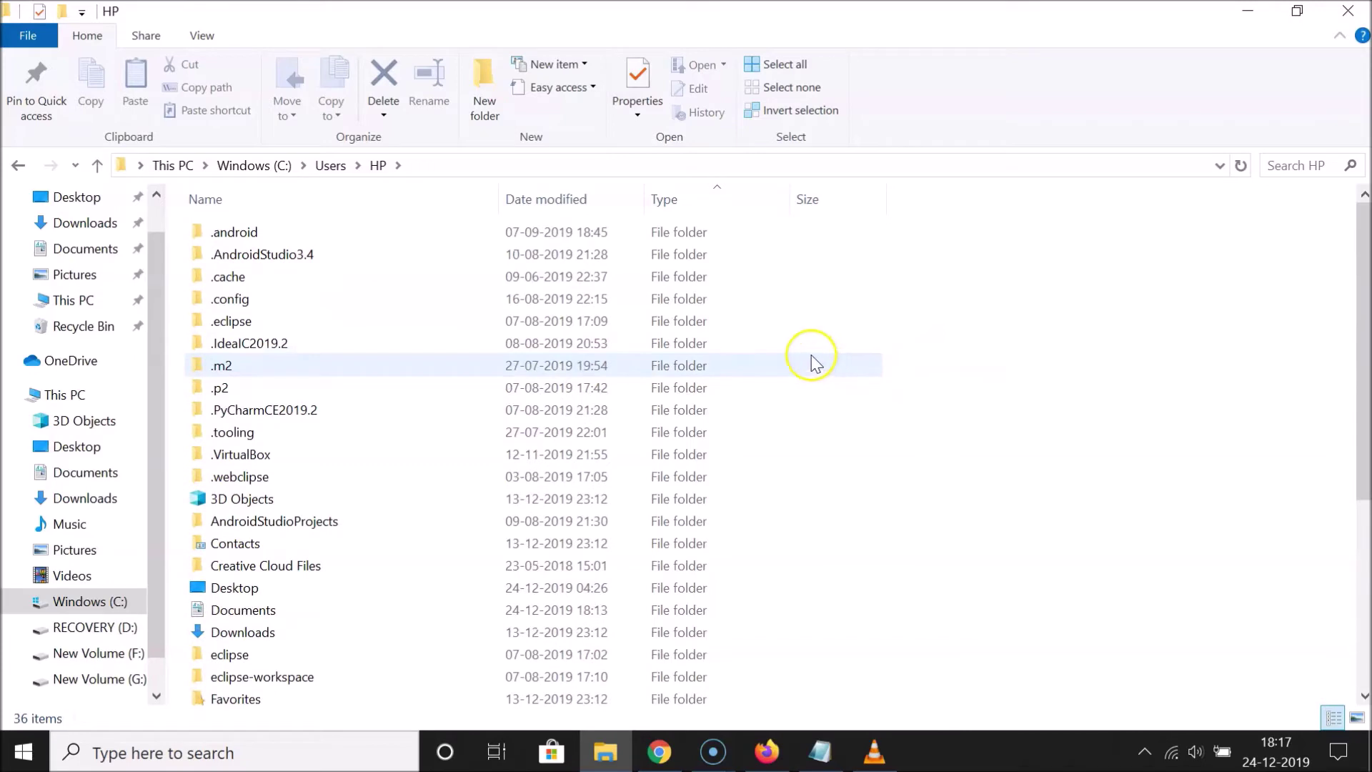
{"action": "scroll", "coordinate": [1022, 343], "scroll_direction": "down", "scroll_amount": 5}
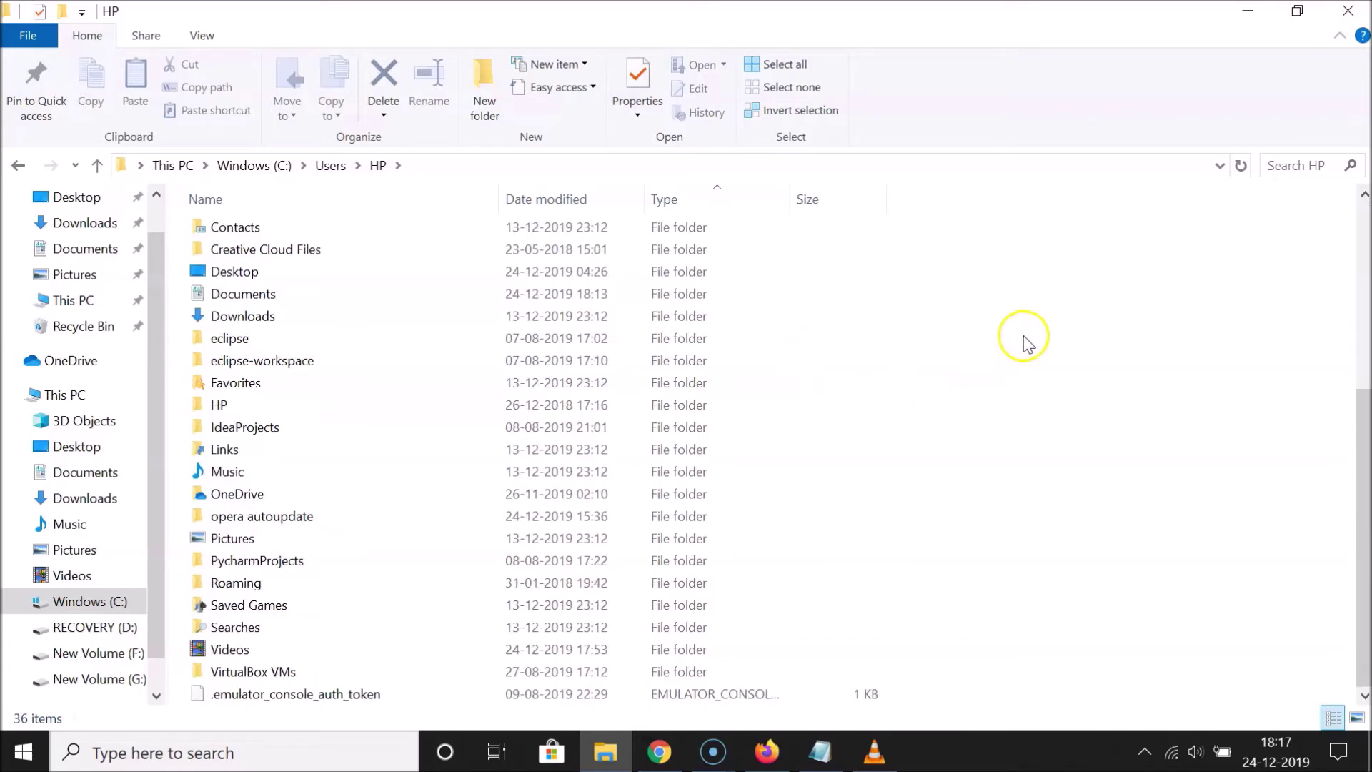
{"action": "scroll", "coordinate": [1014, 343], "scroll_direction": "up", "scroll_amount": 5}
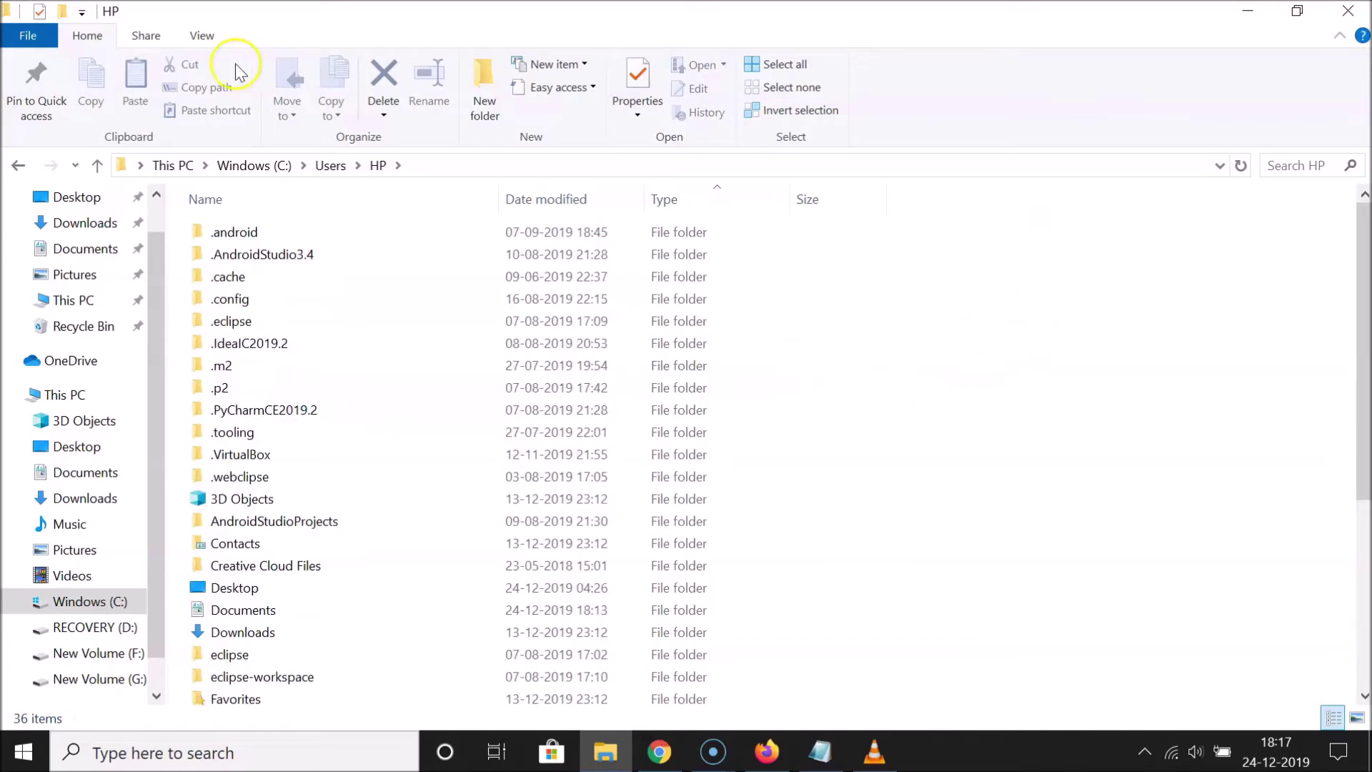
Turn on Hidden items in the View tab so AppData is listed.
{"action": "left_click", "coordinate": [201, 35]}
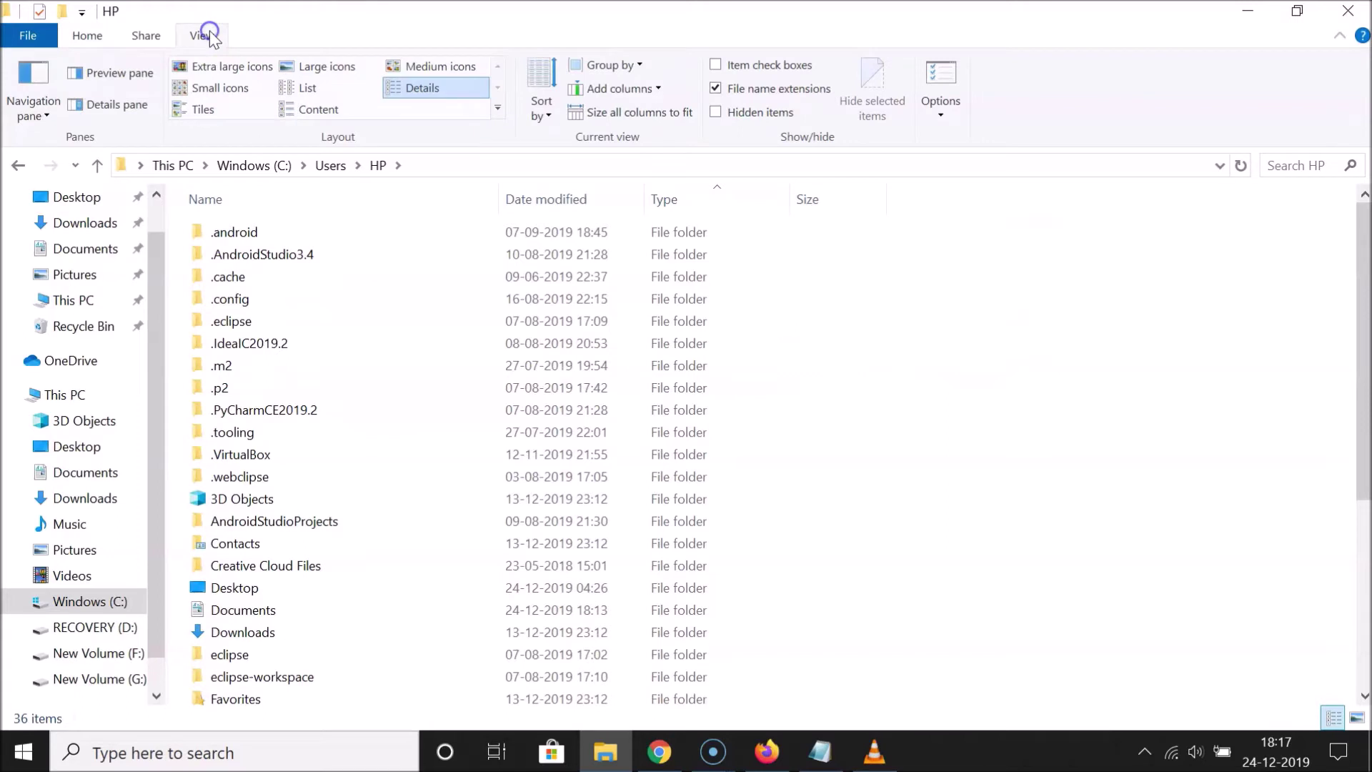
{"action": "left_click", "coordinate": [715, 112]}
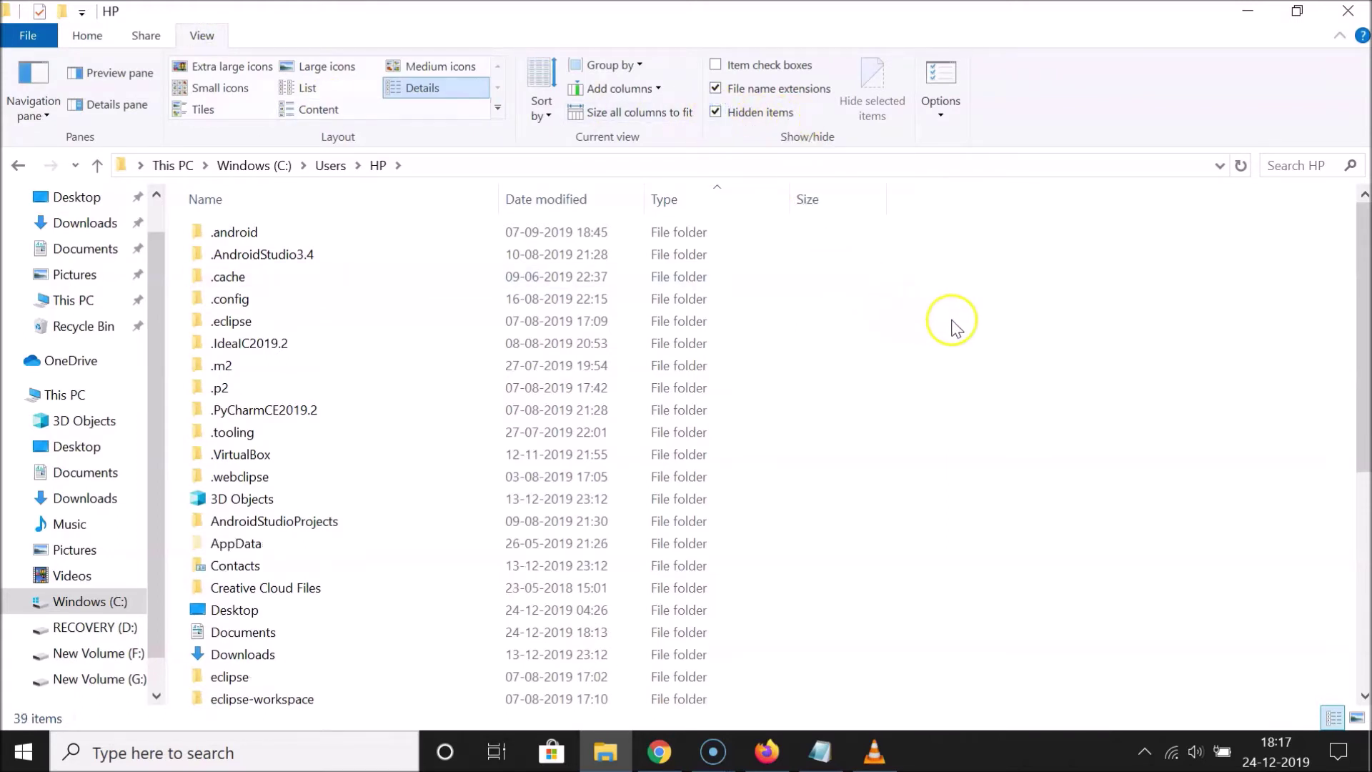
Navigate AppData > Roaming > vlc to list vlc-qt-interface.ini and vlcrc.
{"action": "double_click", "coordinate": [273, 539]}
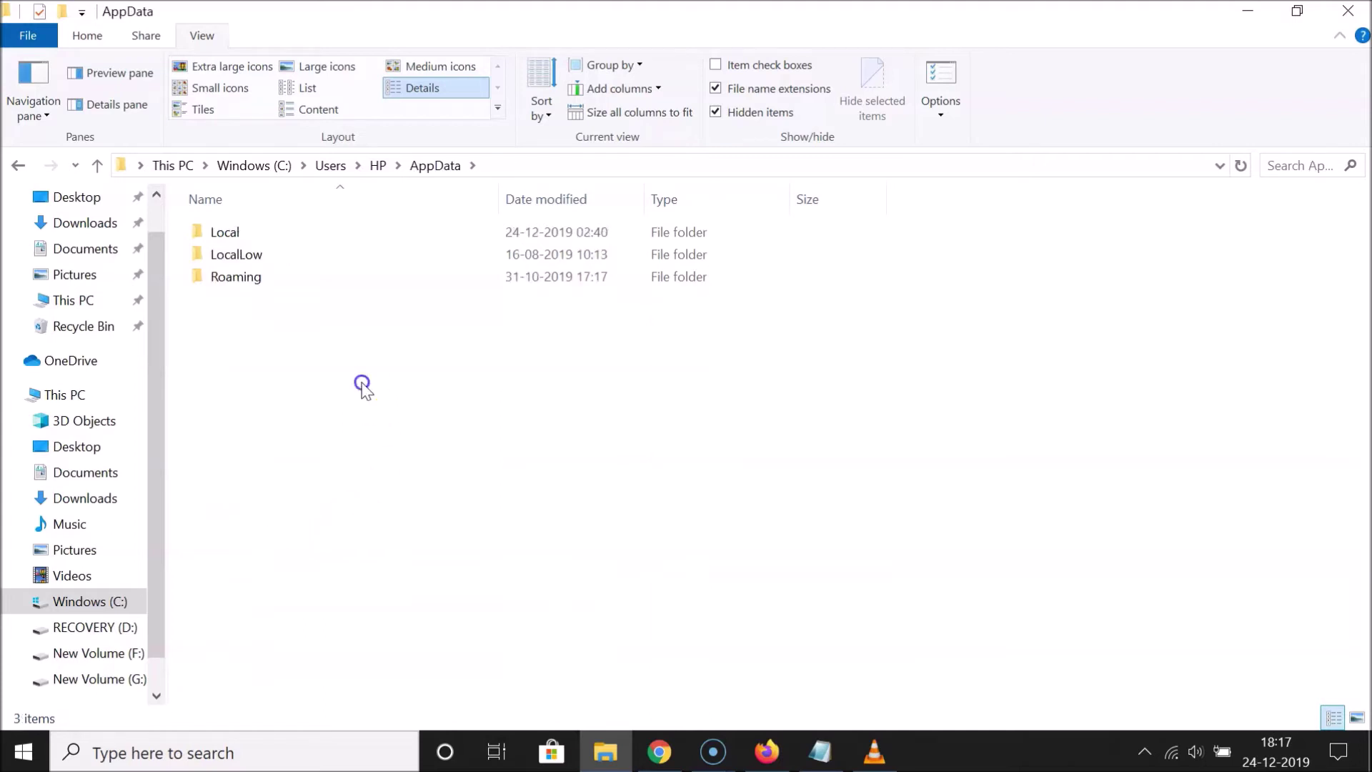
{"action": "left_click", "coordinate": [264, 281]}
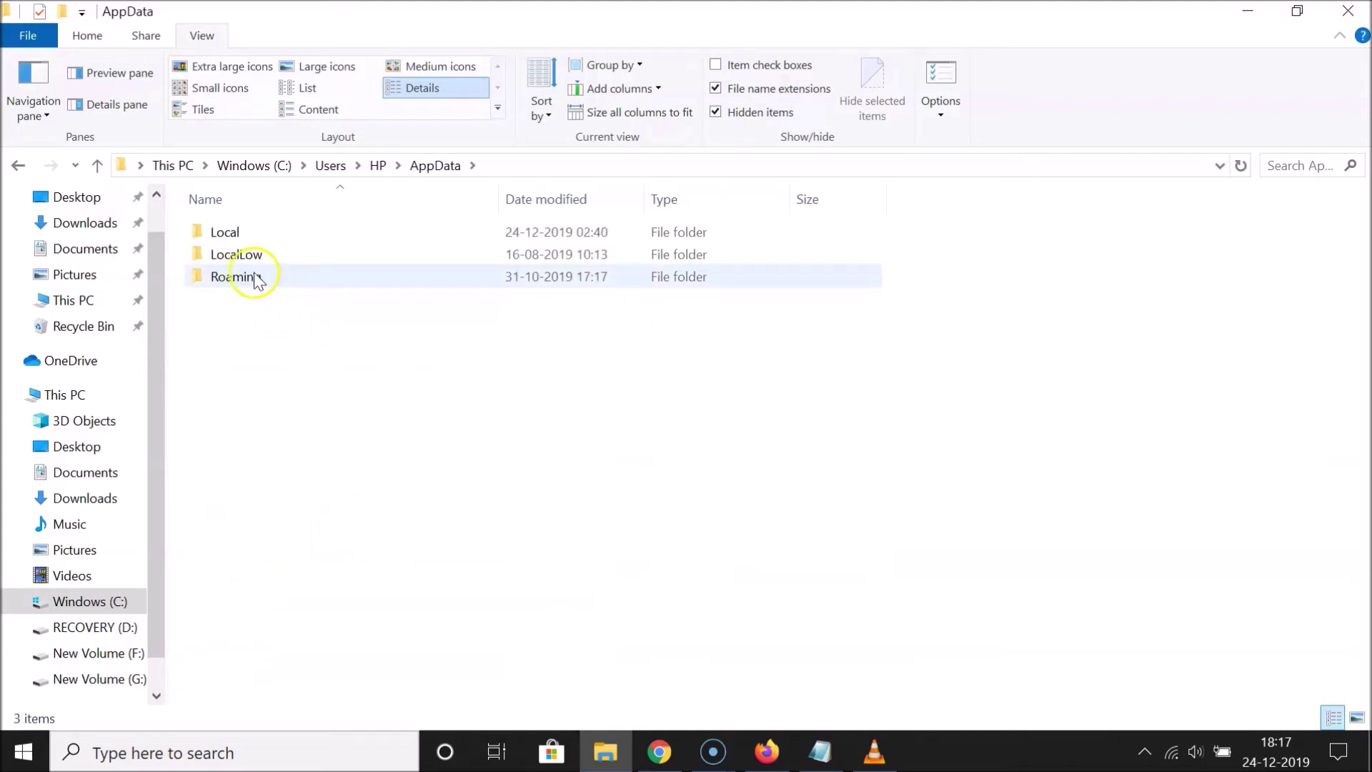
{"action": "double_click", "coordinate": [275, 276]}
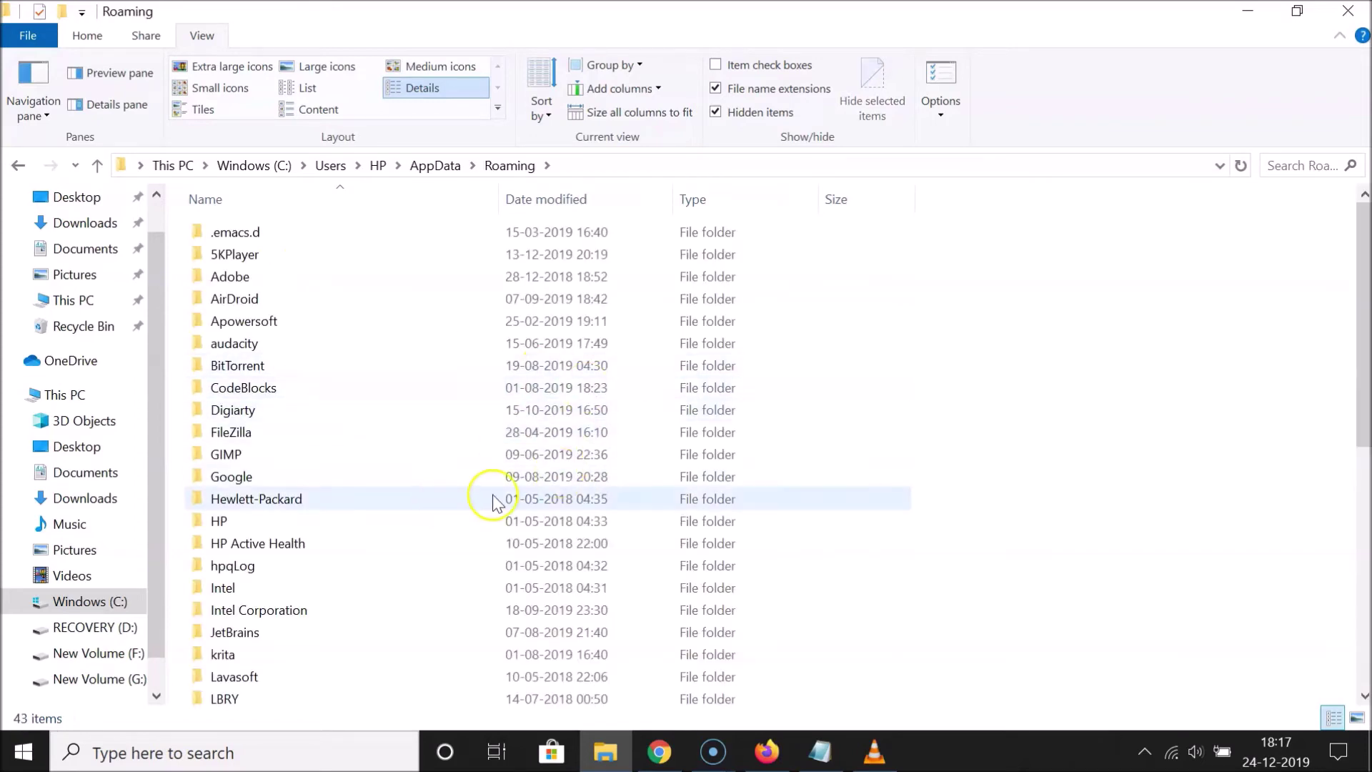
{"action": "scroll", "coordinate": [957, 309], "scroll_direction": "down", "scroll_amount": 4}
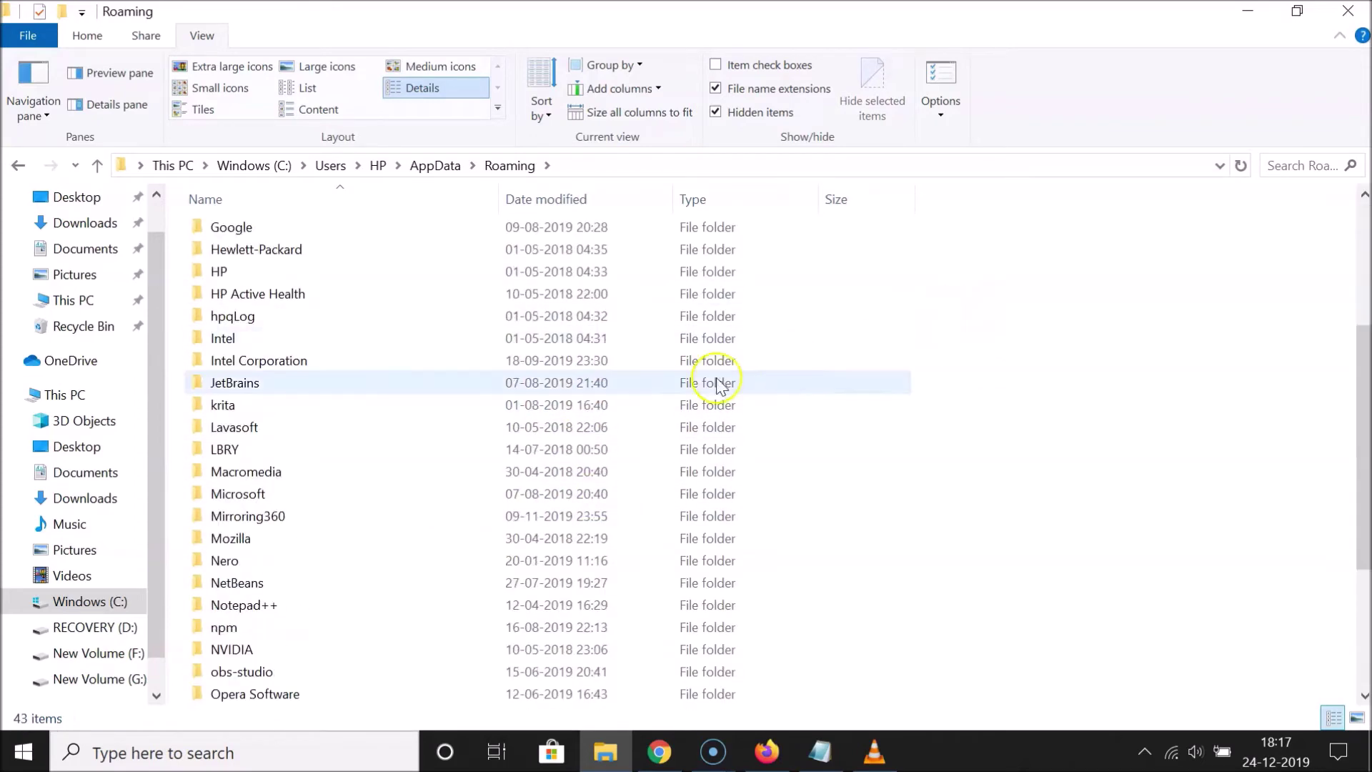
{"action": "scroll", "coordinate": [517, 413], "scroll_direction": "down", "scroll_amount": 4}
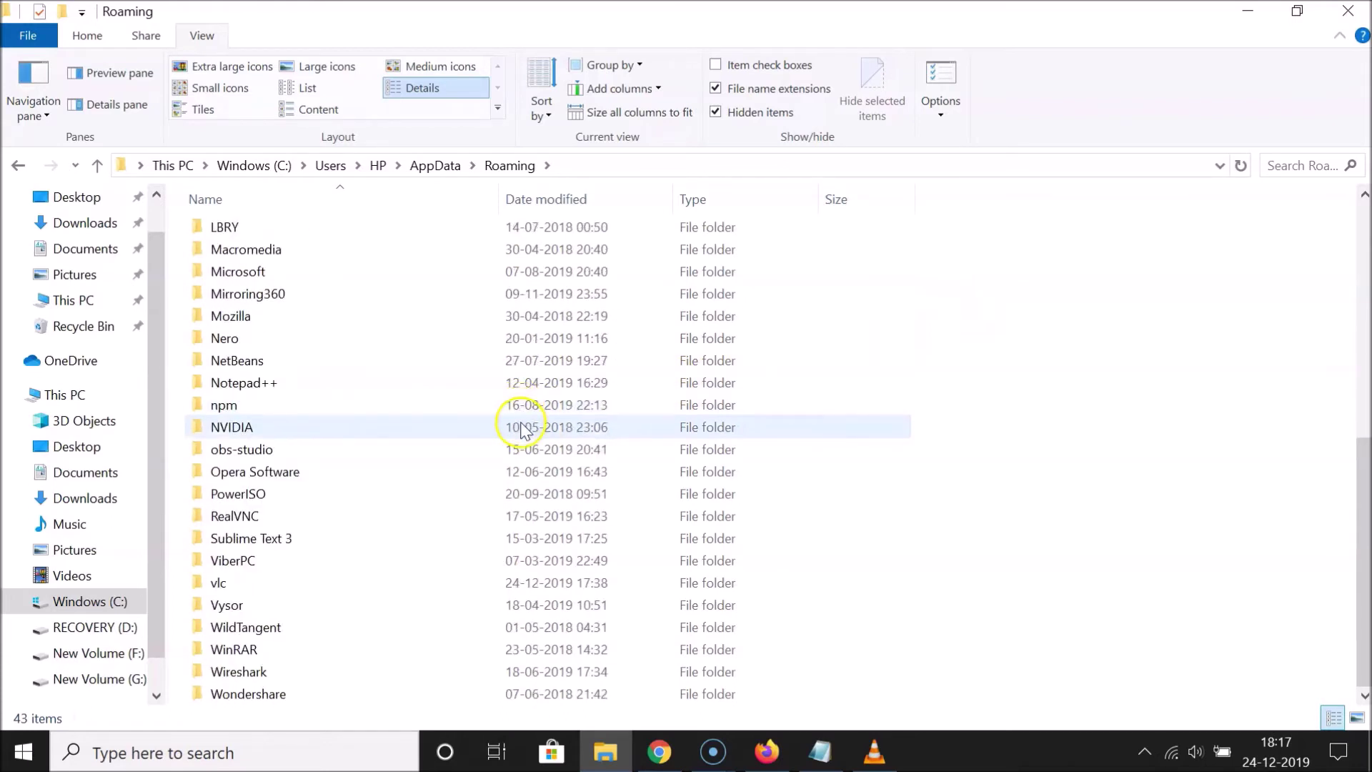
{"action": "mouse_move", "coordinate": [219, 589]}
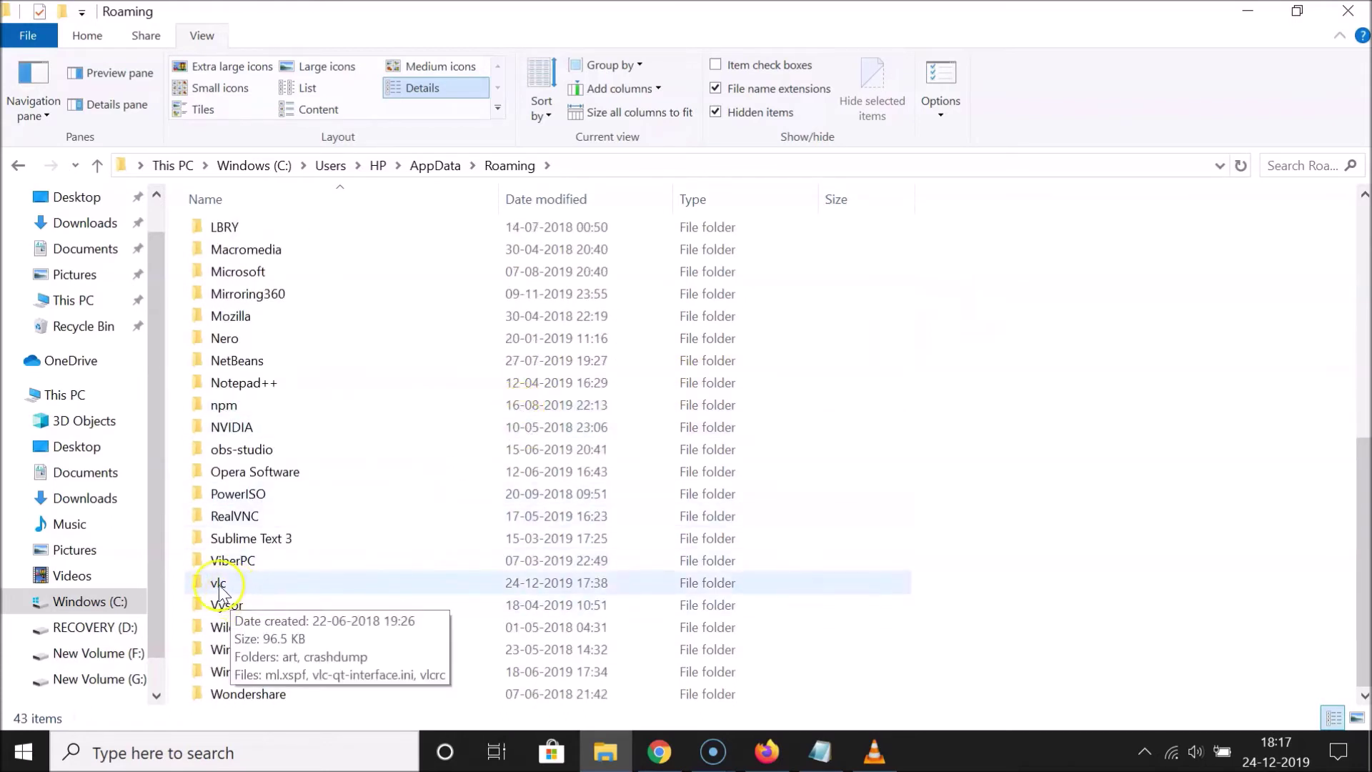
{"action": "double_click", "coordinate": [218, 584]}
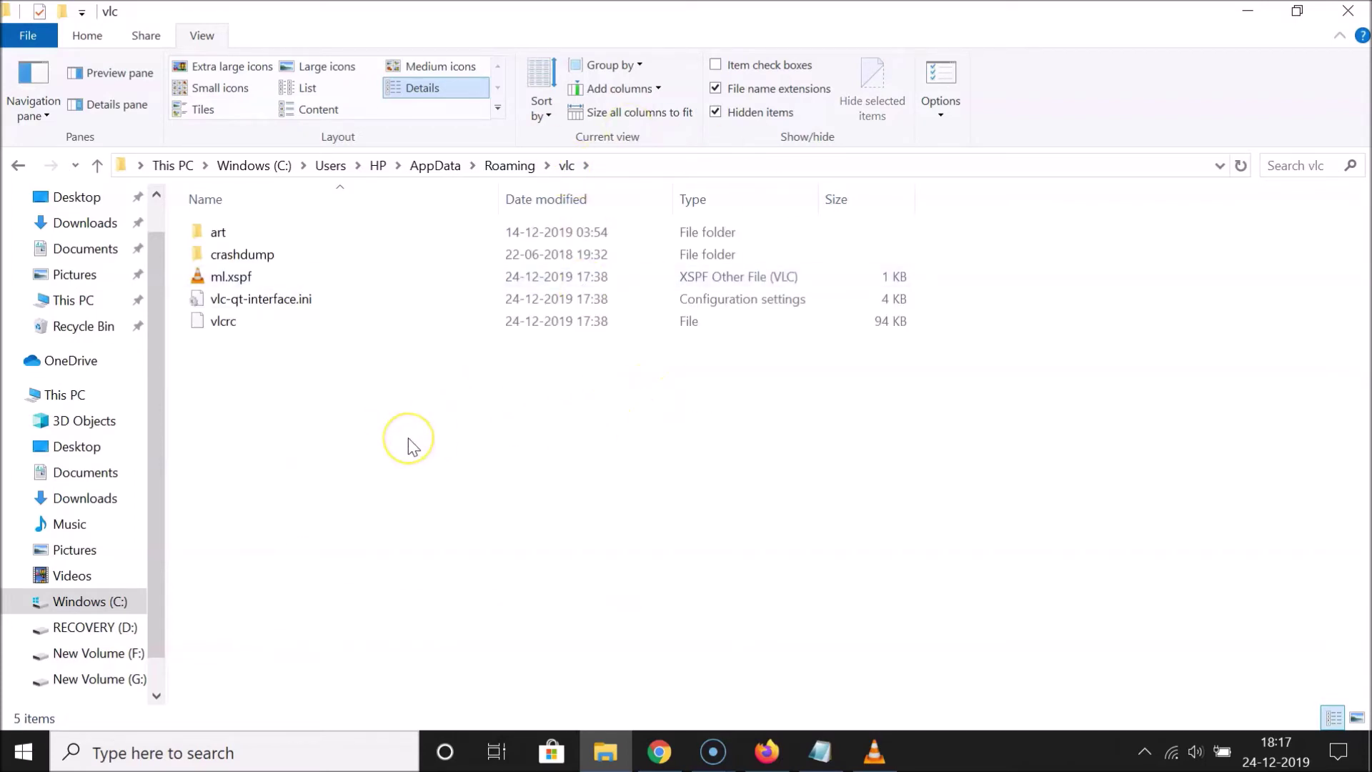
Try selecting vlc-qt-interface.ini and vlcrc by clicking the files.
{"action": "left_click", "coordinate": [247, 299]}
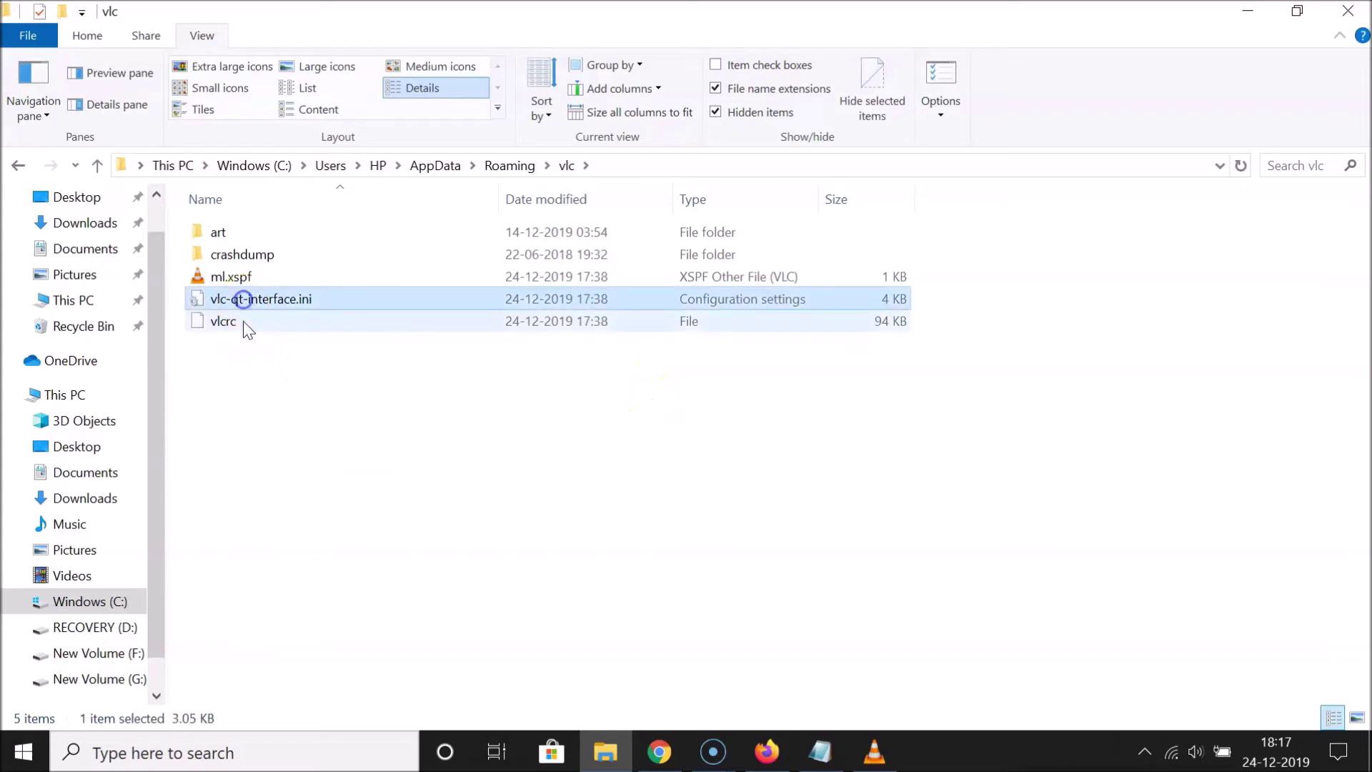
{"action": "left_click", "coordinate": [243, 323]}
{"action": "left_click", "coordinate": [235, 300]}
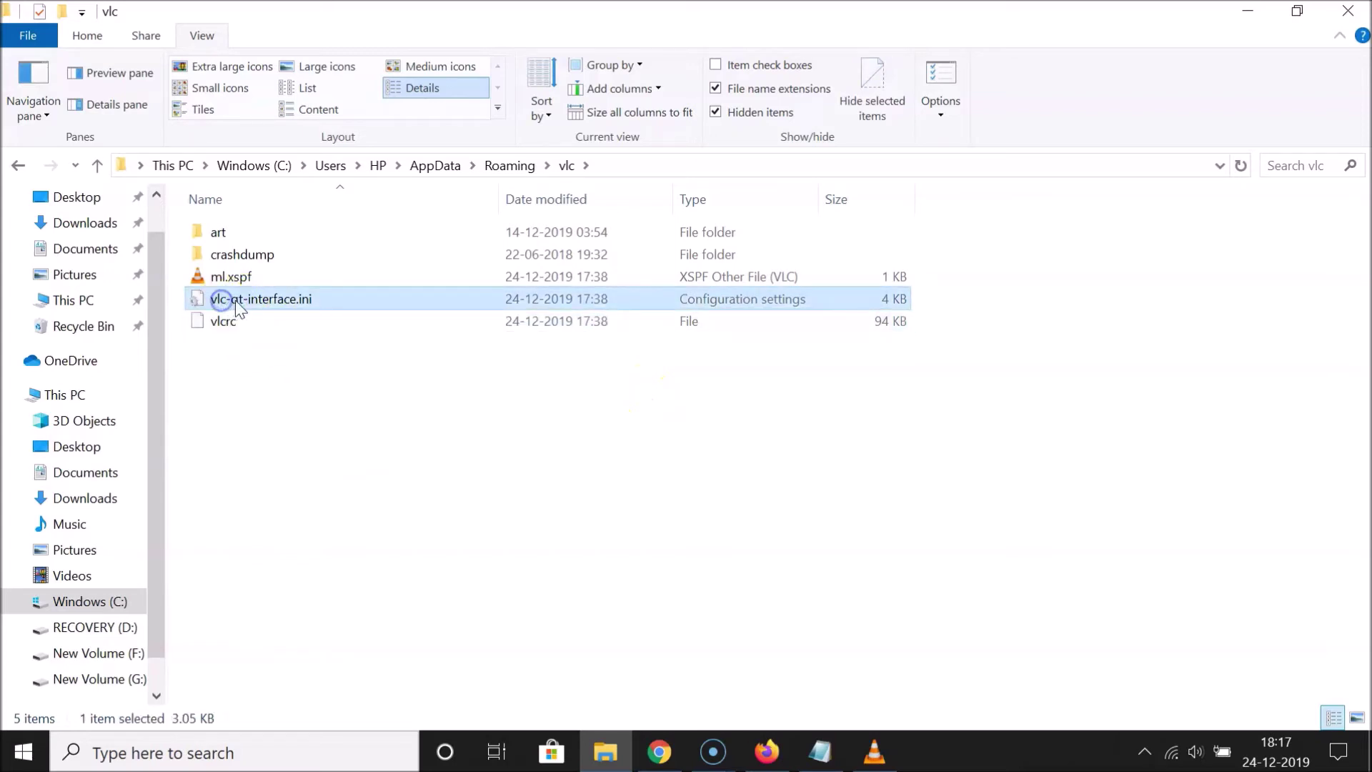
{"action": "left_click", "coordinate": [355, 308]}
{"action": "left_click", "coordinate": [276, 323]}
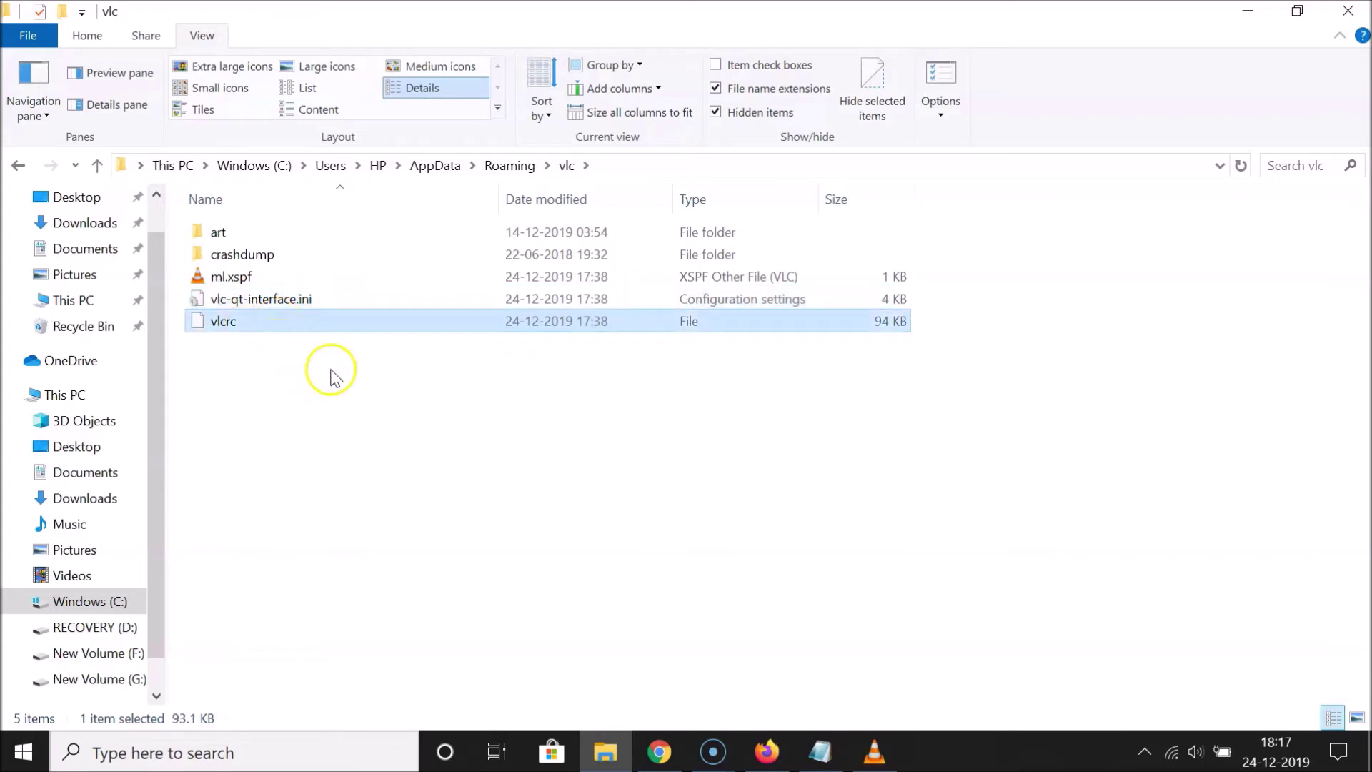
{"action": "left_click", "coordinate": [250, 300]}
{"action": "left_click", "coordinate": [244, 303]}
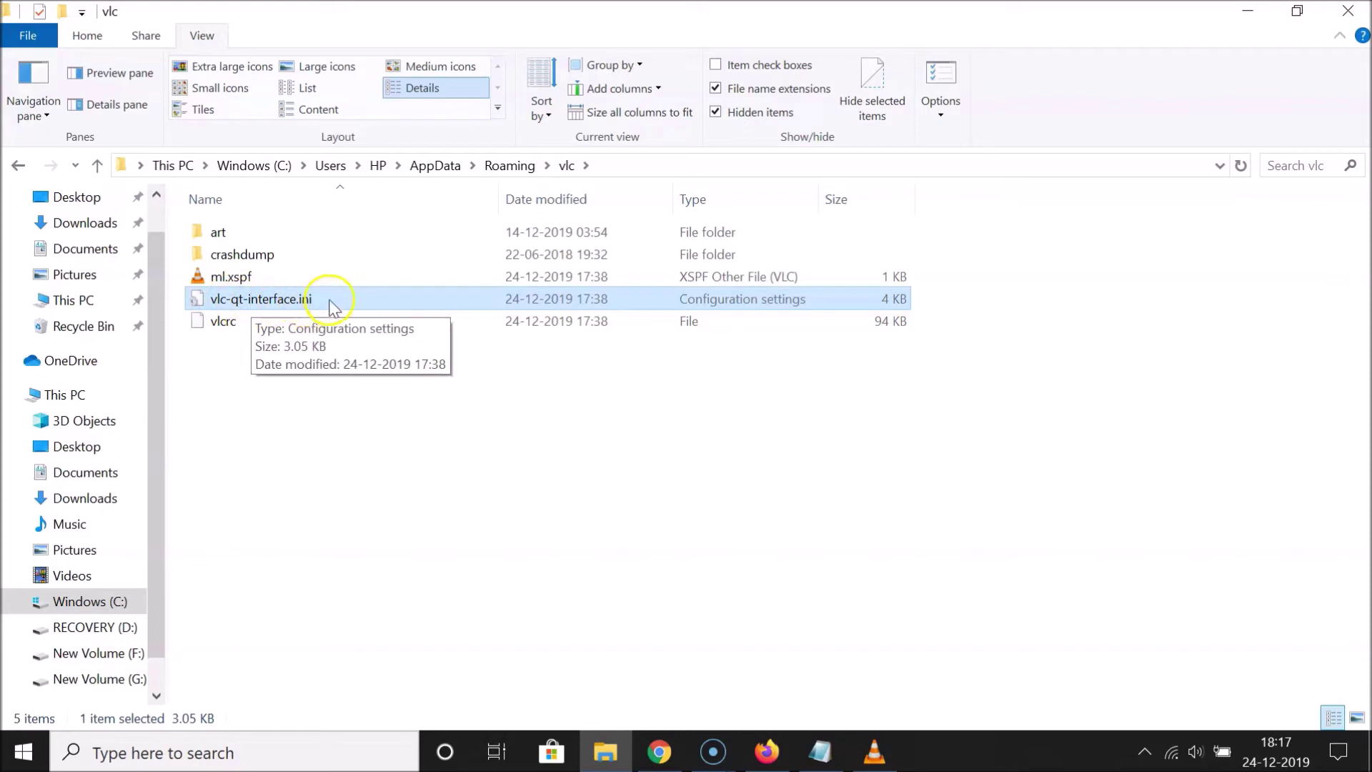
{"action": "left_click", "coordinate": [350, 306]}
{"action": "left_click", "coordinate": [323, 353]}
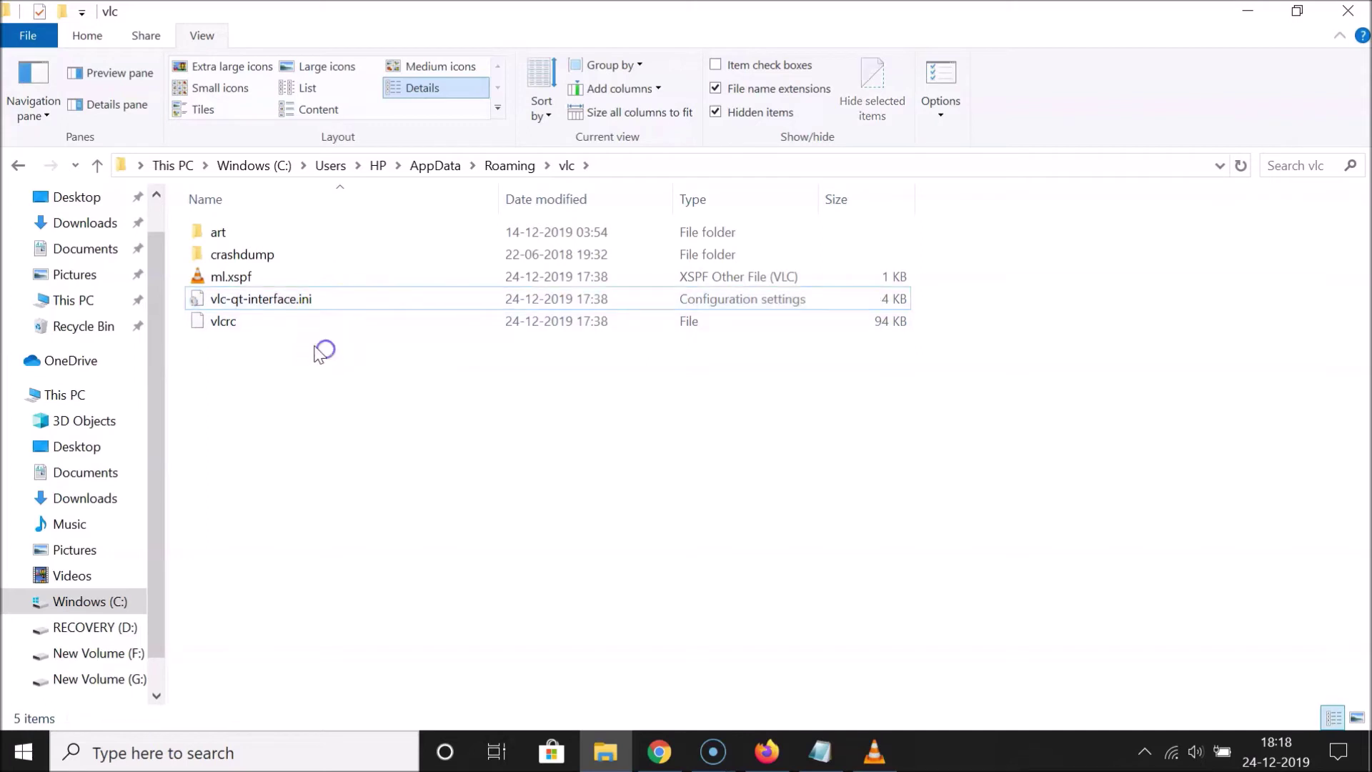
{"action": "left_click", "coordinate": [236, 323]}
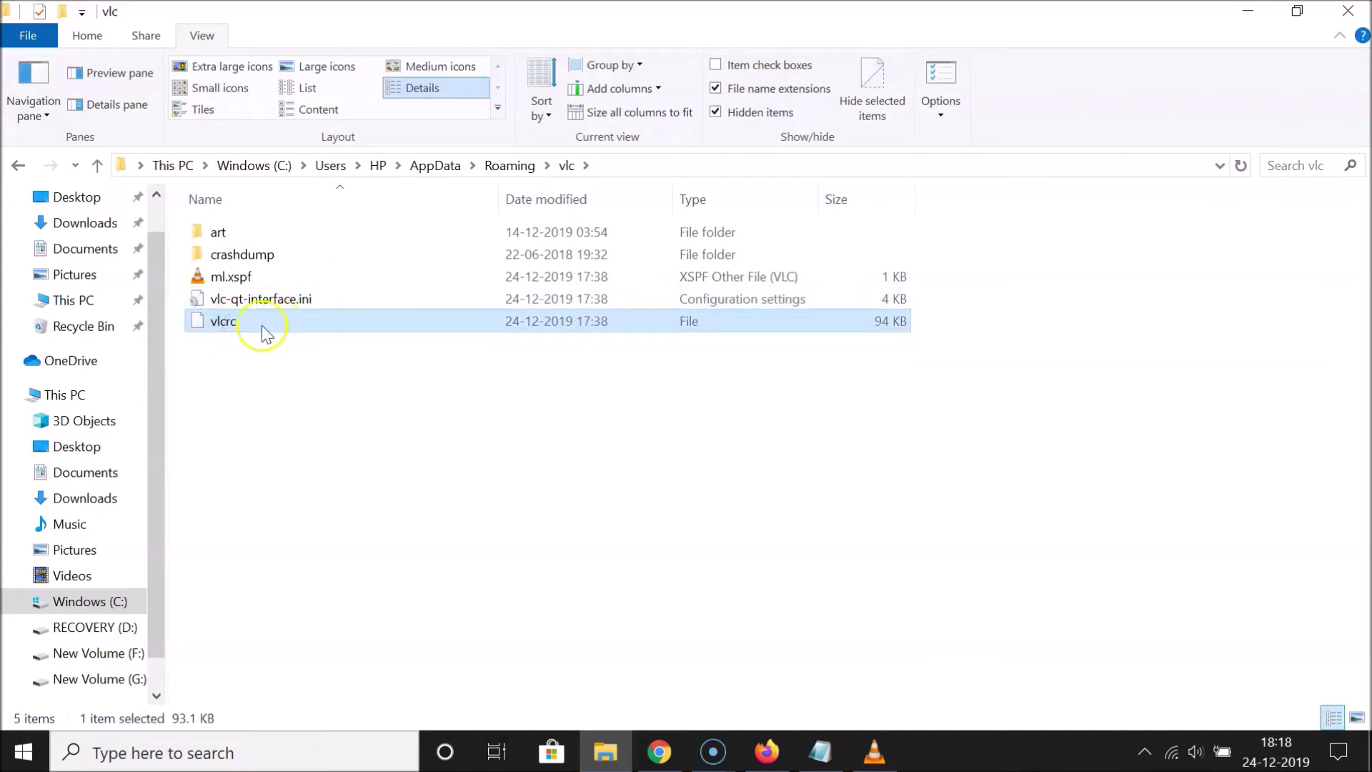
{"action": "left_click", "coordinate": [336, 358]}
Box-select vlc-qt-interface.ini and vlcrc, copy them, and minimize the window.
{"action": "left_click_drag", "start_coordinate": [275, 354], "coordinate": [297, 283]}
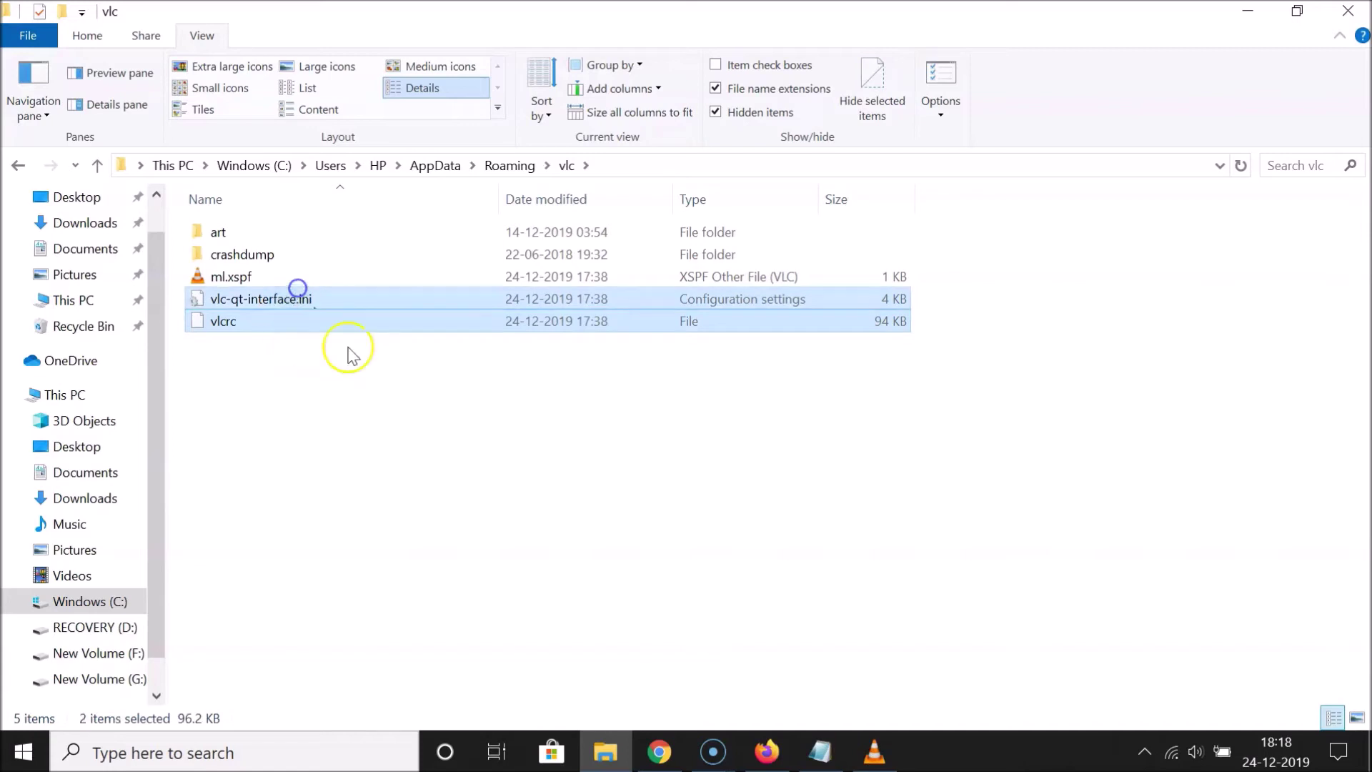
{"action": "left_click", "coordinate": [355, 357]}
{"action": "left_click_drag", "start_coordinate": [238, 361], "coordinate": [286, 298]}
{"action": "right_click", "coordinate": [289, 299]}
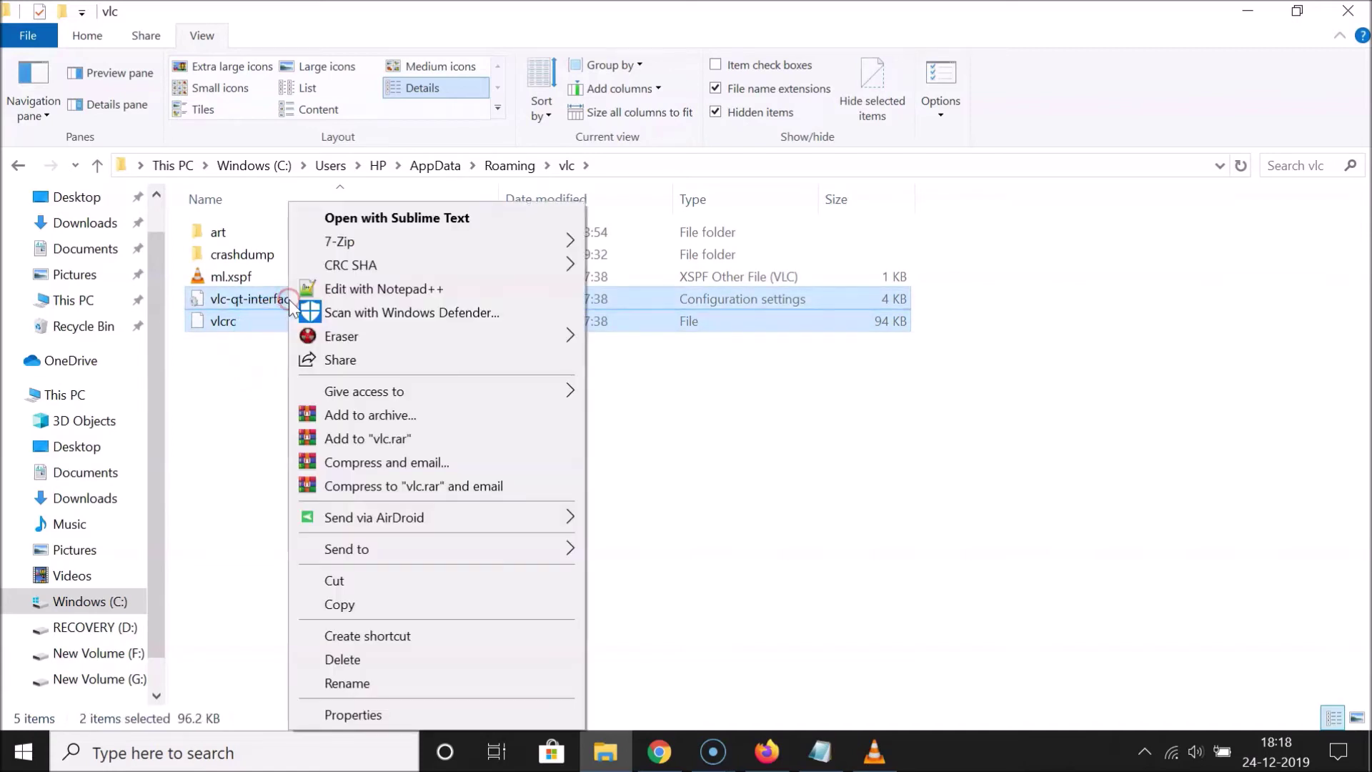
{"action": "left_click", "coordinate": [346, 605]}
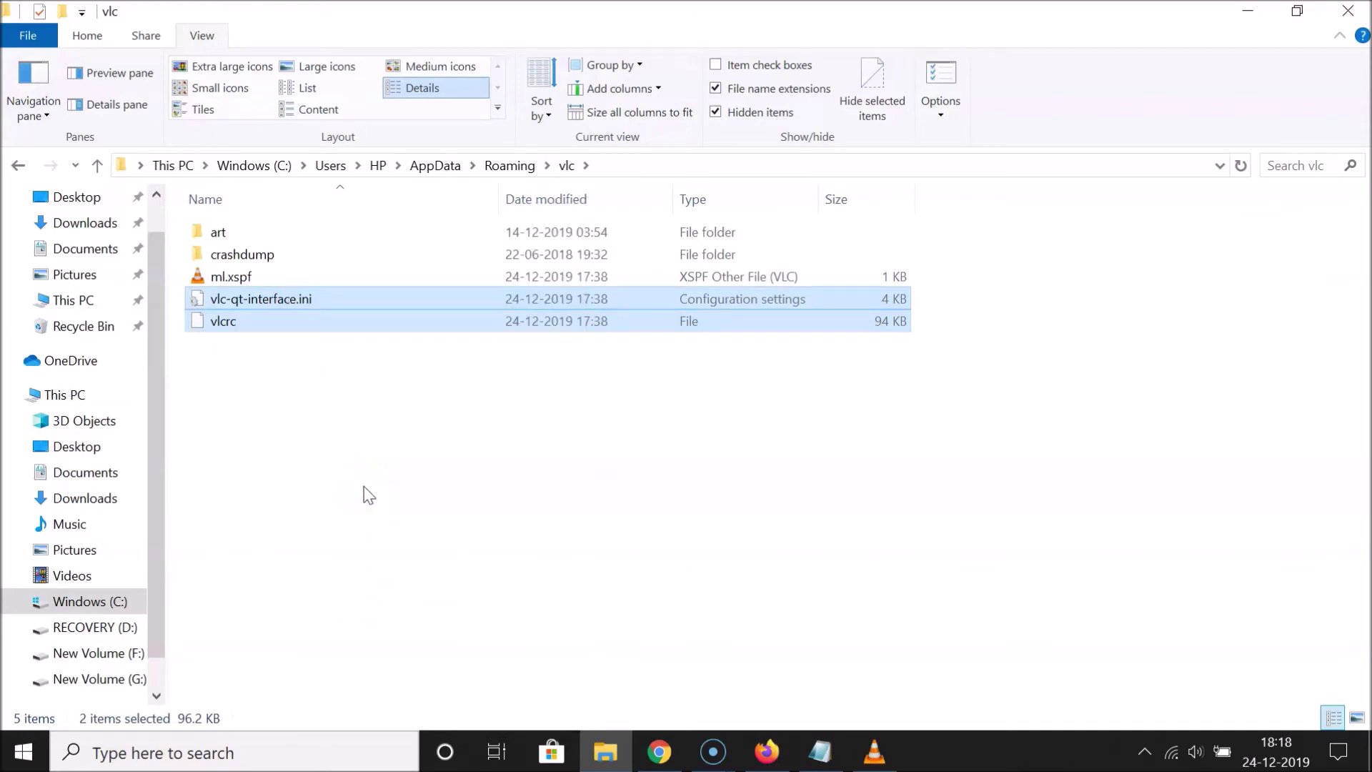
{"action": "left_click", "coordinate": [1249, 10]}
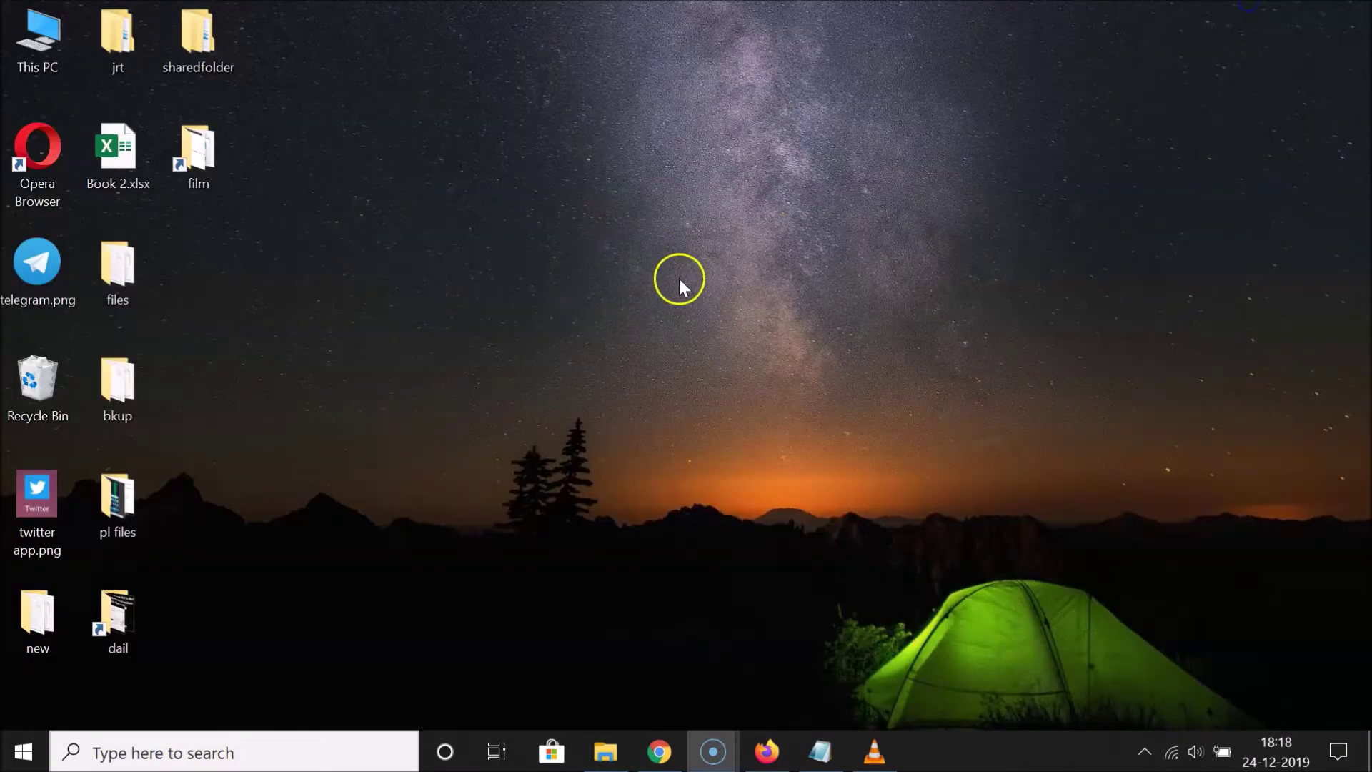
Create a new folder on New Volume (G:) named 'backup files of vlc preferences and i'.
{"action": "double_click", "coordinate": [60, 40]}
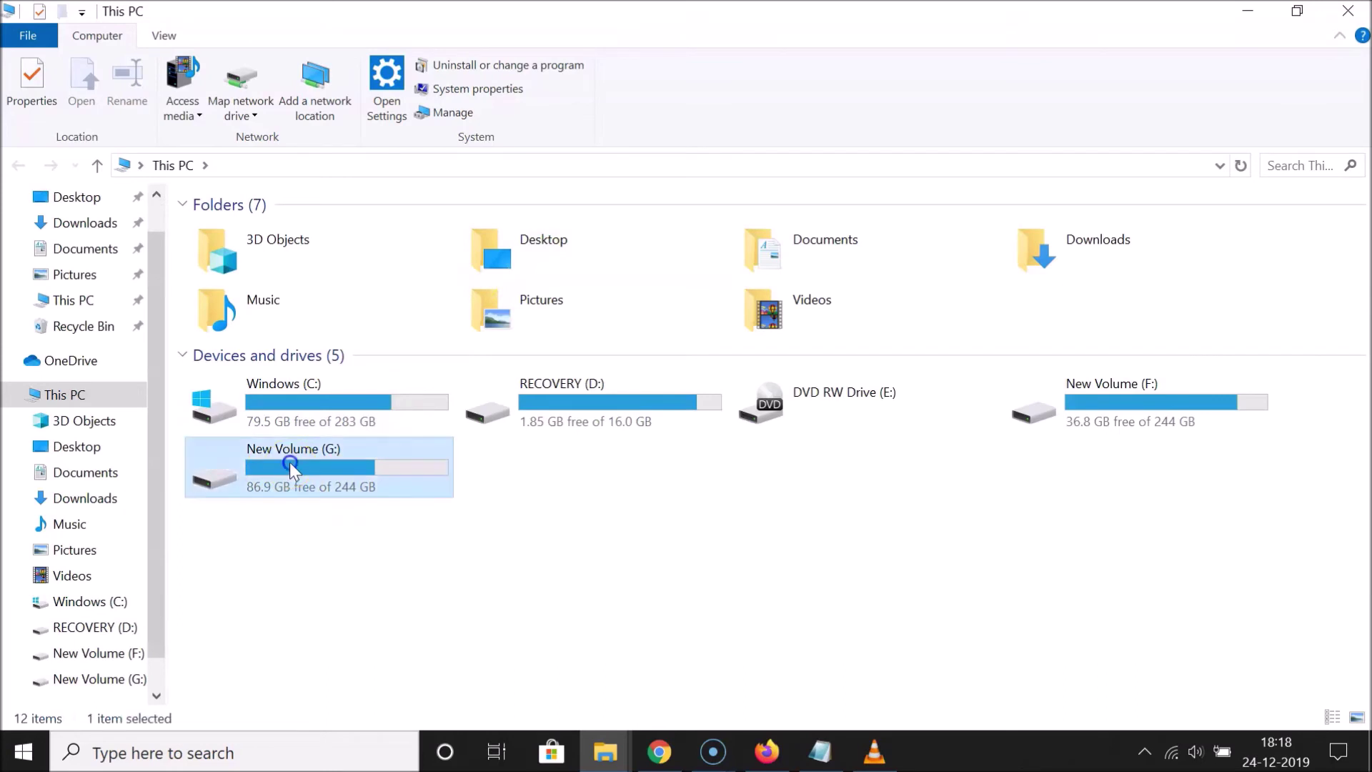
{"action": "double_click", "coordinate": [289, 461]}
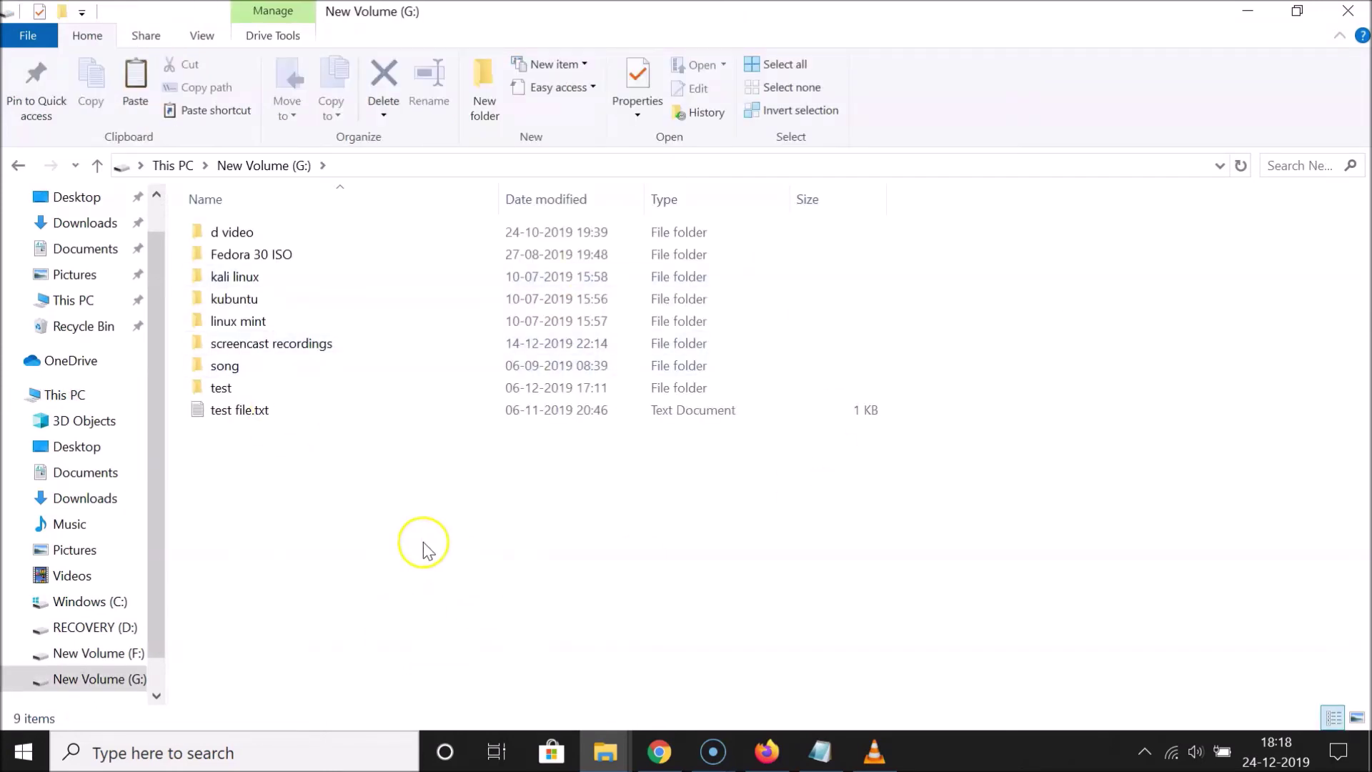
{"action": "left_click", "coordinate": [364, 496]}
{"action": "right_click", "coordinate": [364, 495]}
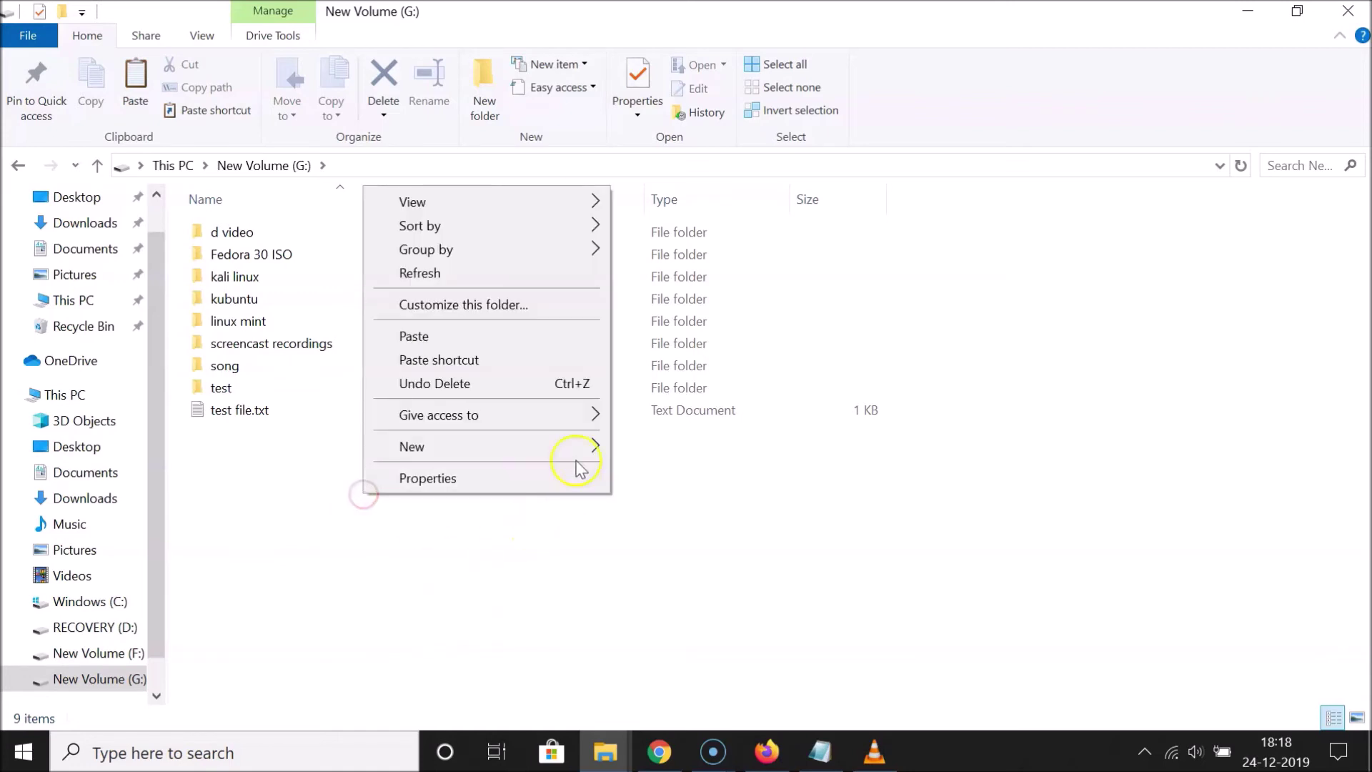
{"action": "mouse_move", "coordinate": [582, 448]}
{"action": "left_click", "coordinate": [652, 441]}
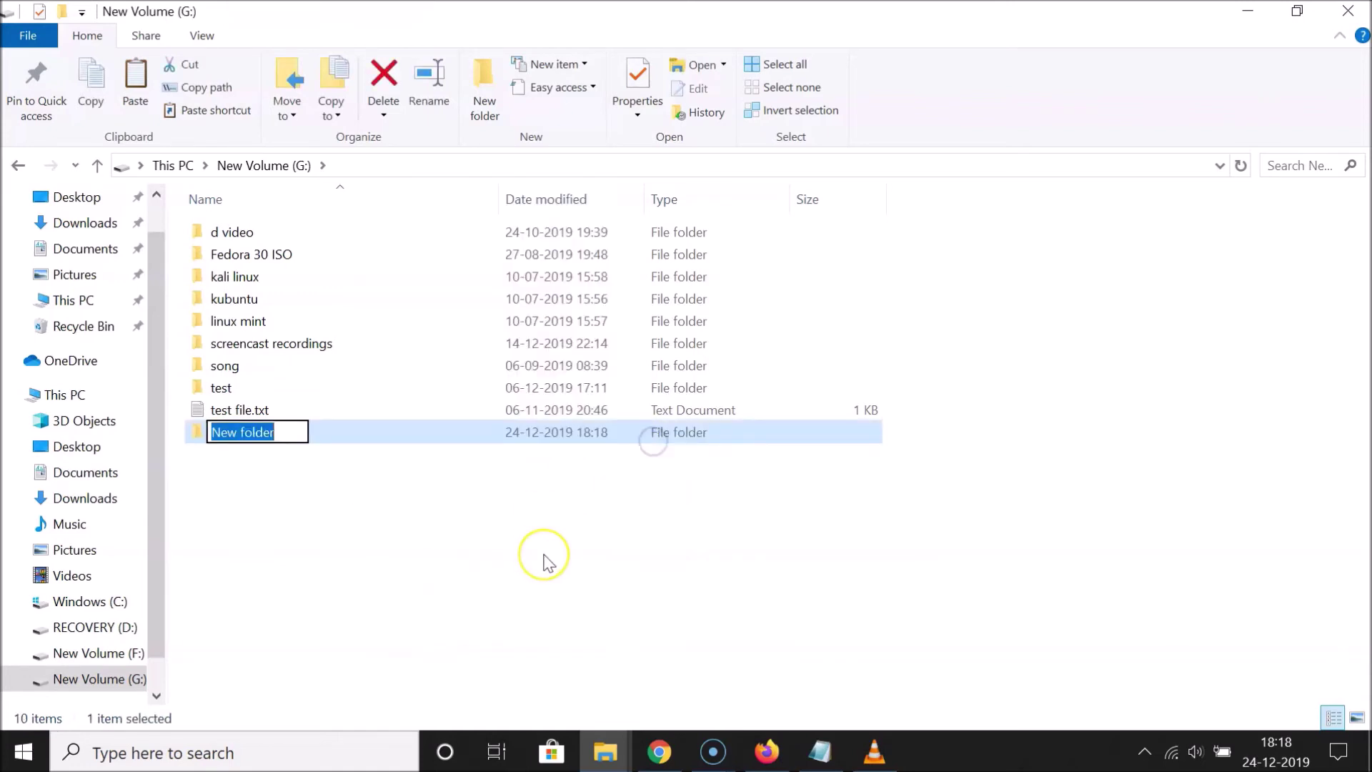
{"action": "type", "text": "backup"}
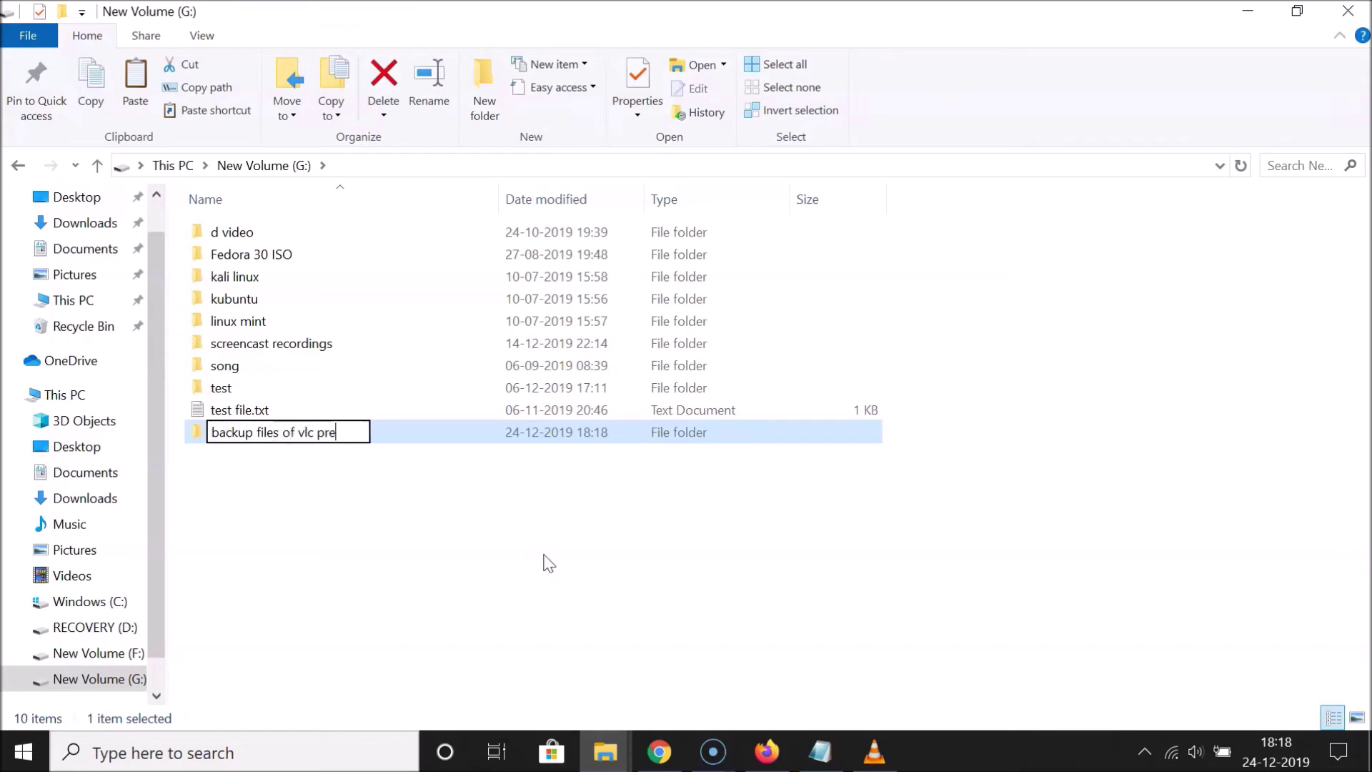
{"action": "type", "text": "files of vlc preferences and interfa"}
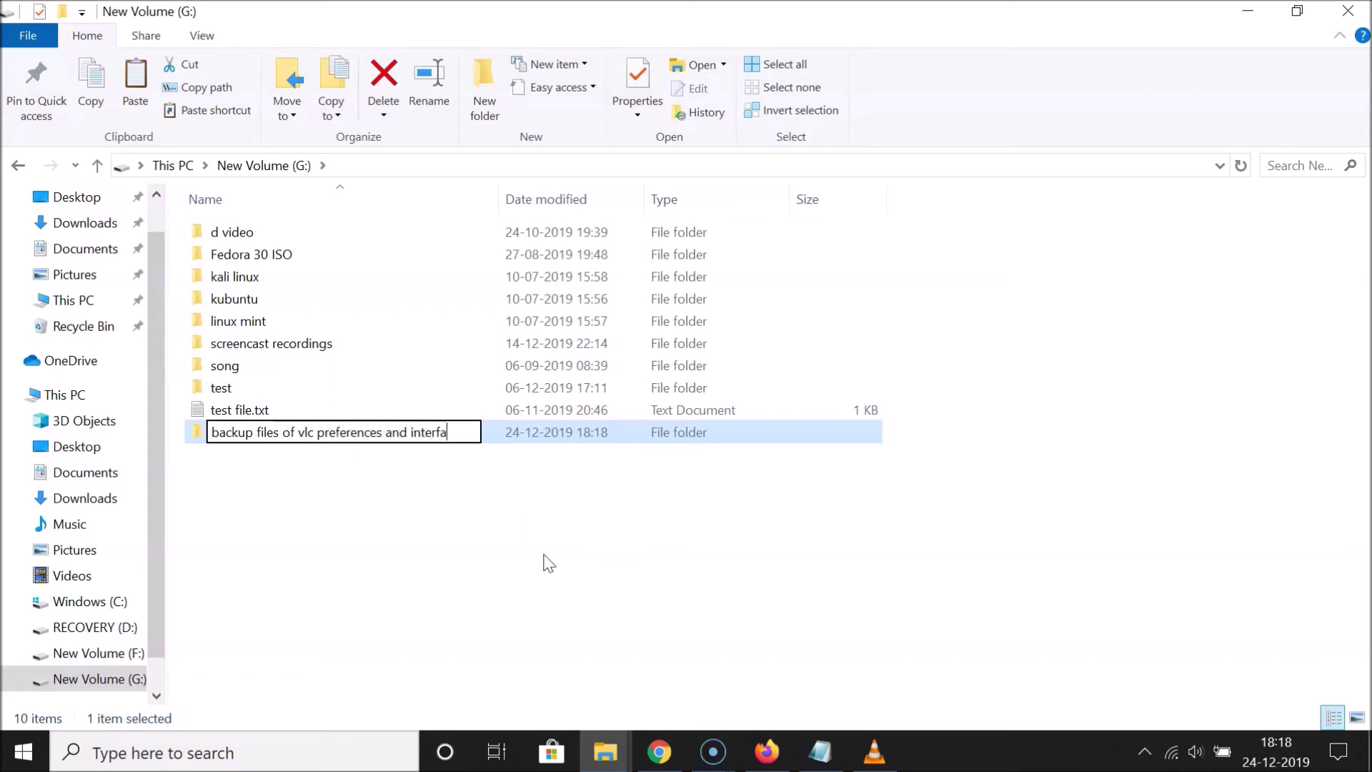
{"action": "left_click", "coordinate": [546, 563]}
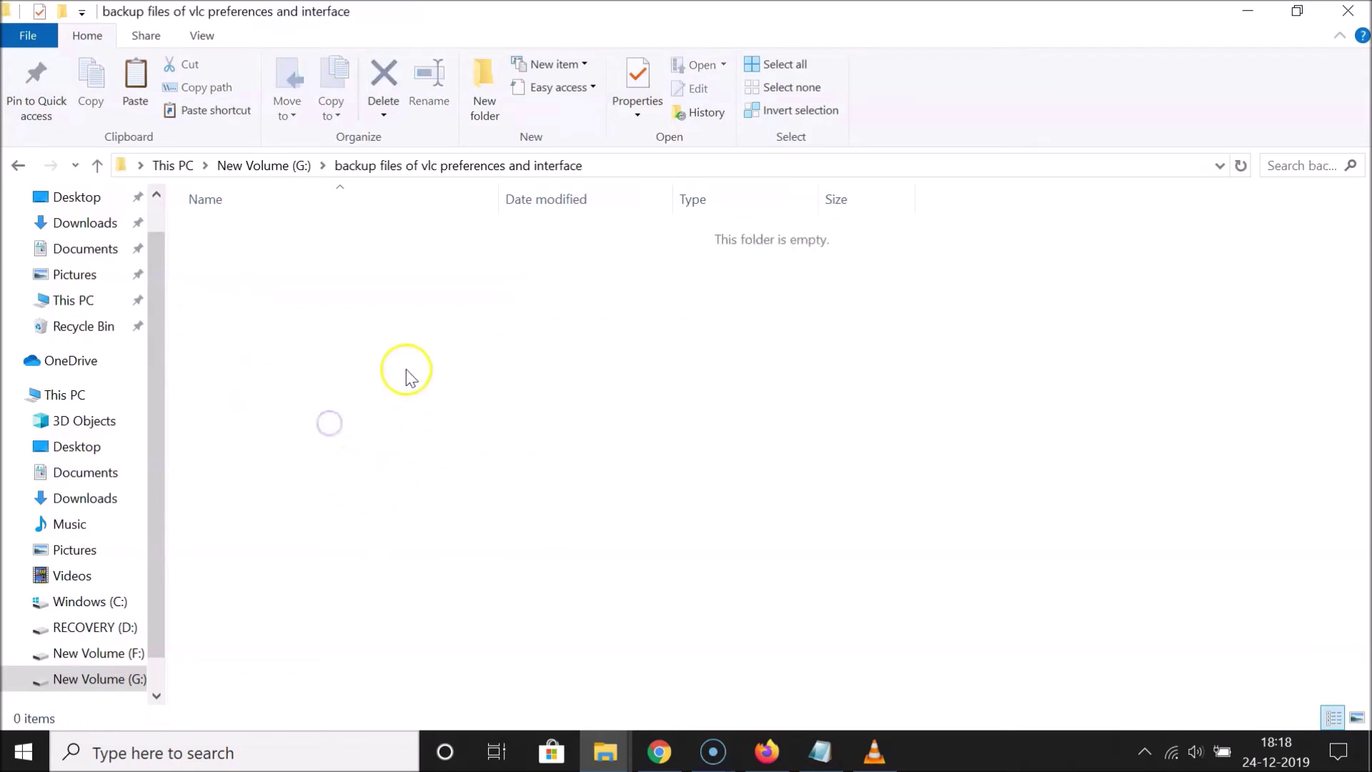
Paste vlc-qt-interface.ini and vlcrc into the new backup folder.
{"action": "right_click", "coordinate": [406, 370]}
{"action": "left_click", "coordinate": [471, 520]}
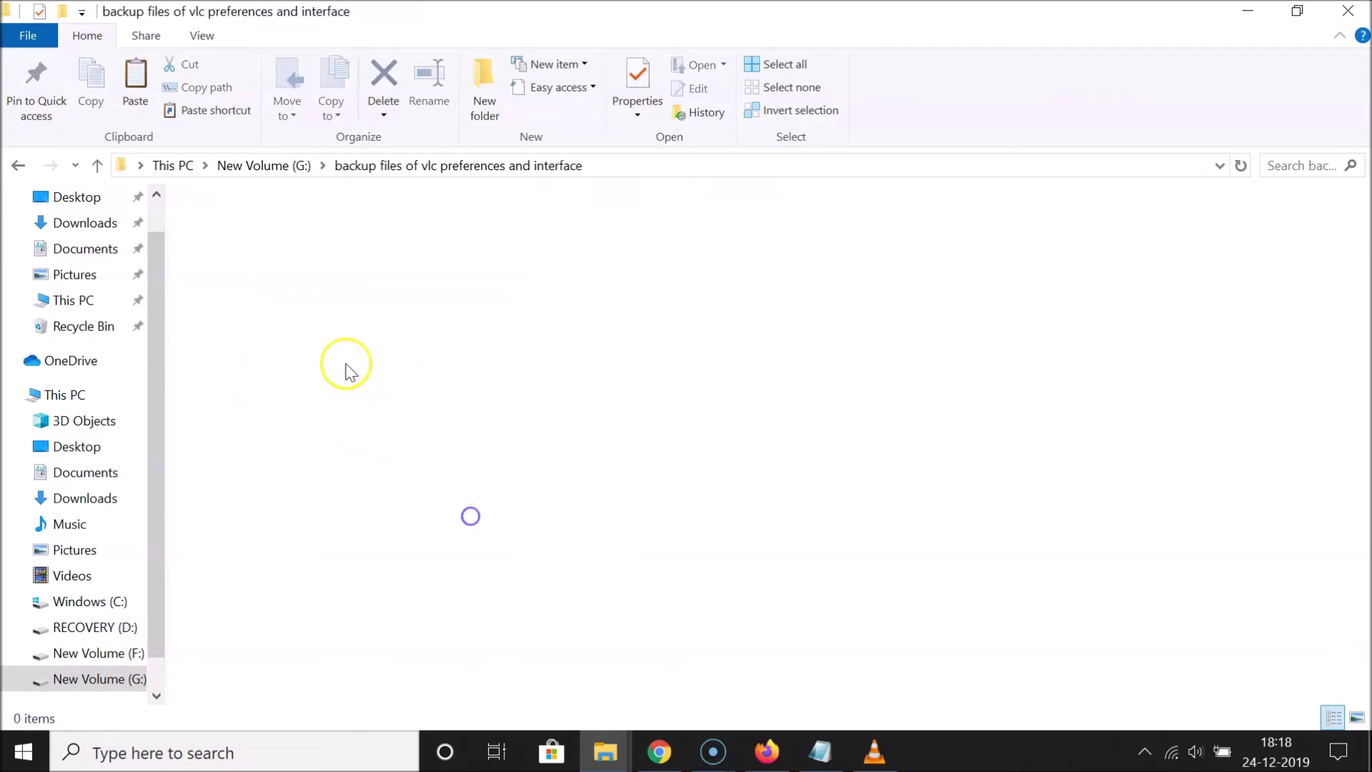
{"action": "left_click", "coordinate": [338, 361]}
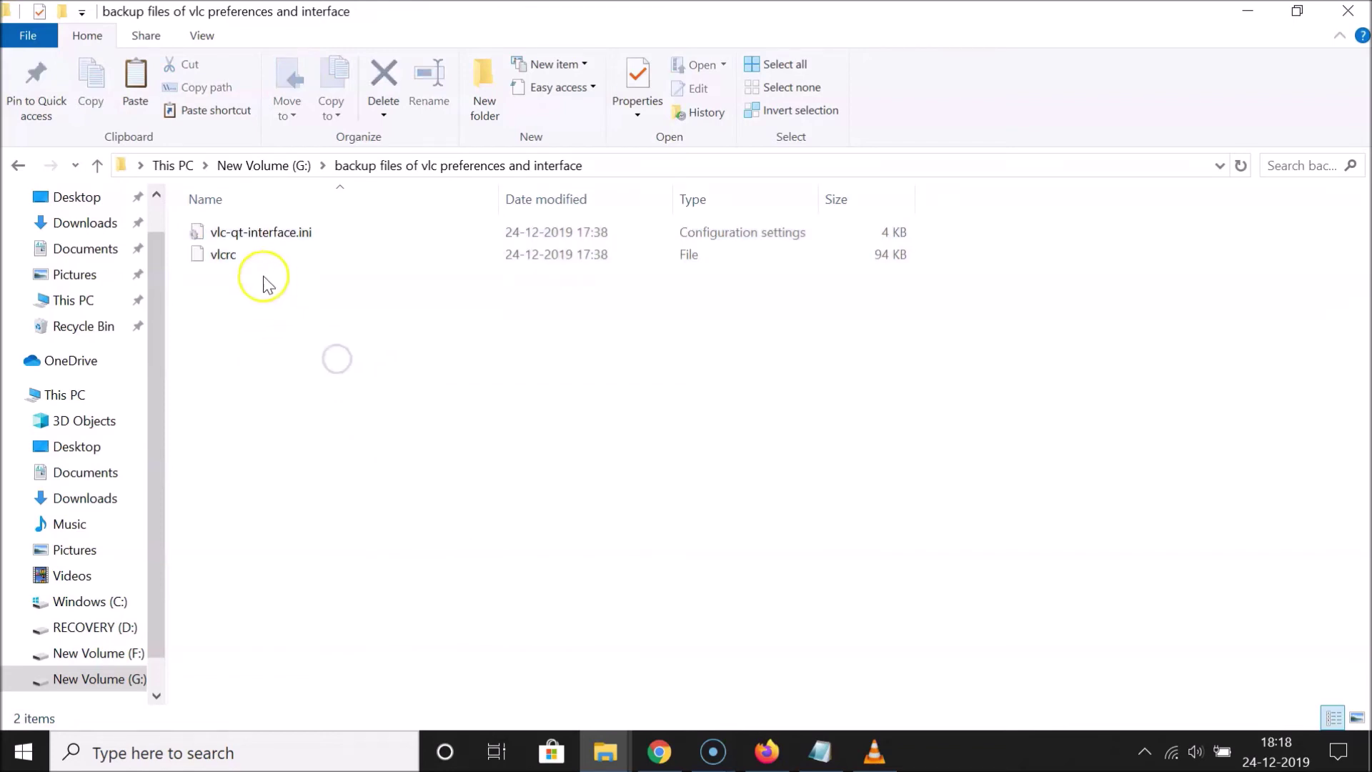
{"action": "left_click", "coordinate": [282, 224]}
{"action": "left_click", "coordinate": [312, 286]}
{"action": "left_click_drag", "start_coordinate": [258, 303], "coordinate": [306, 226]}
{"action": "left_click", "coordinate": [434, 325]}
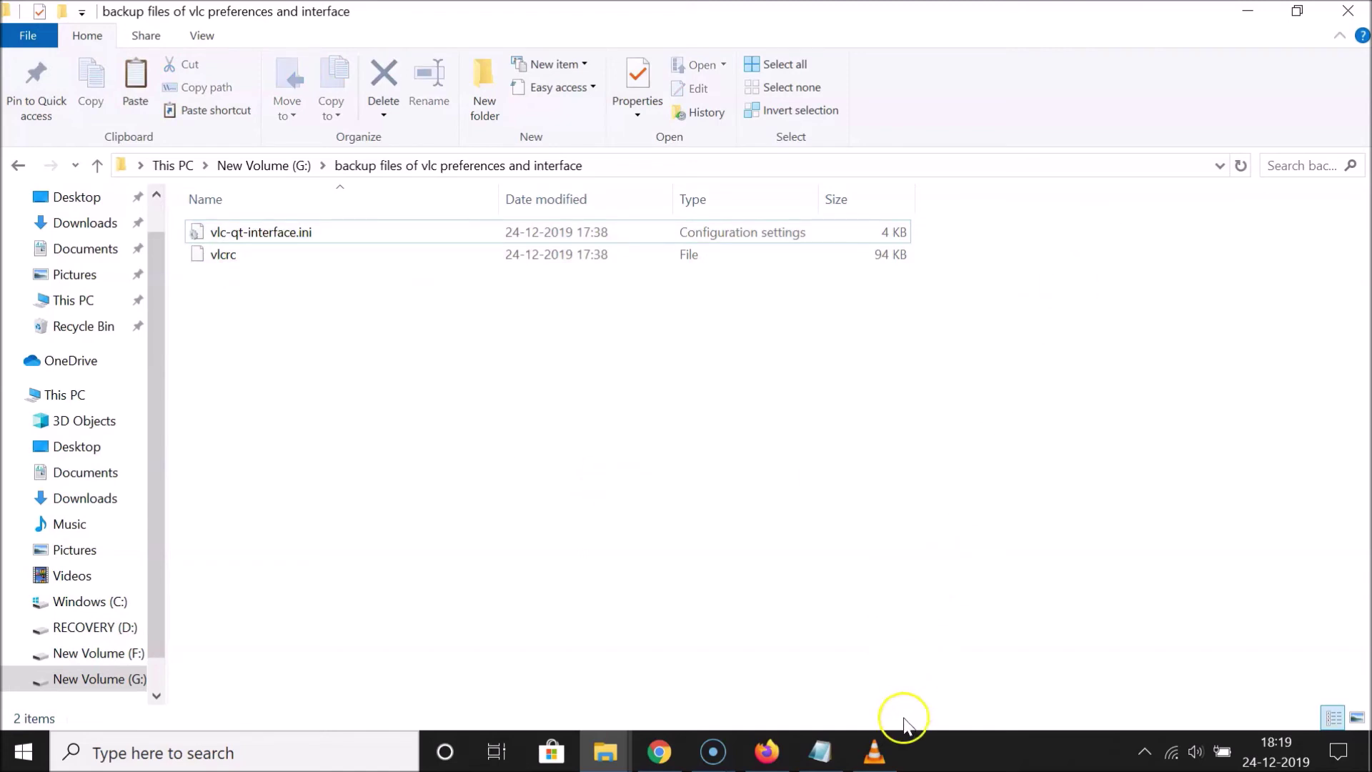
{"action": "left_click", "coordinate": [874, 750]}
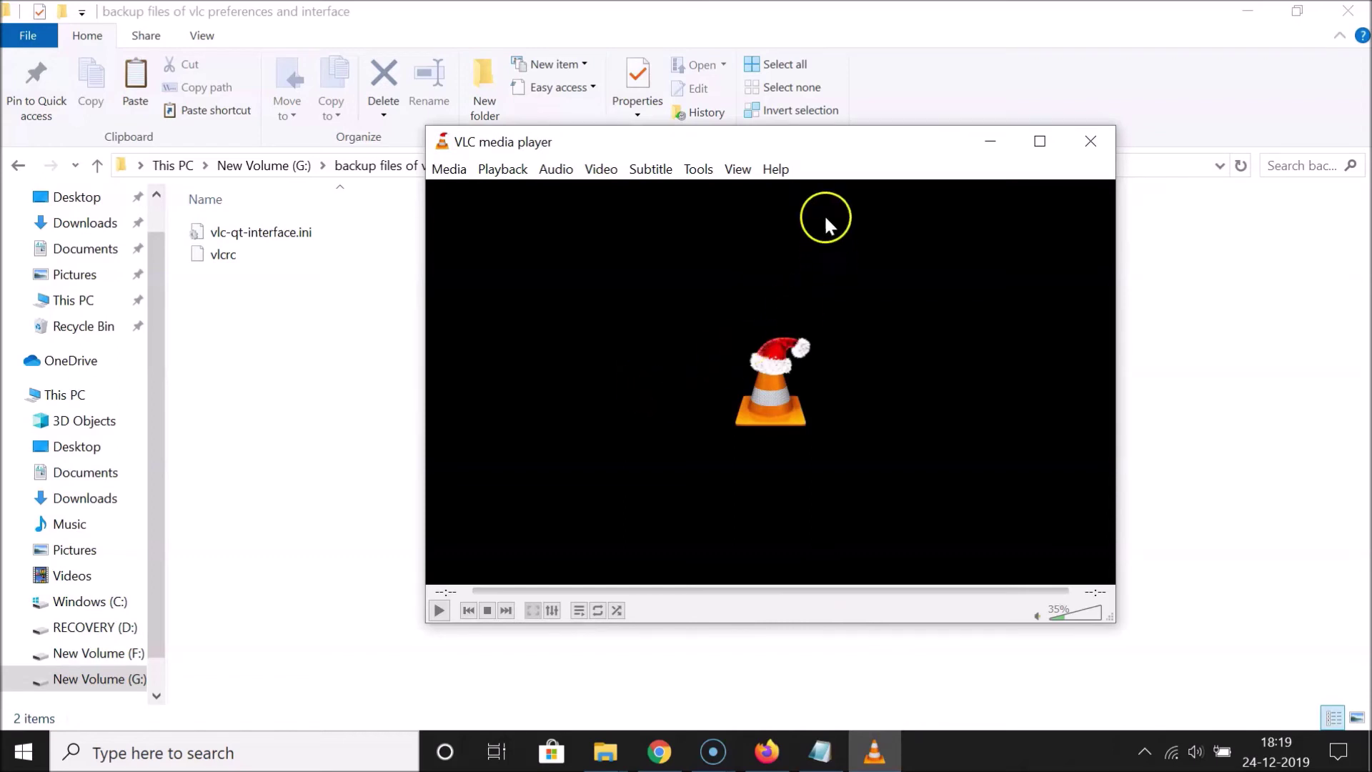
View VLC's Tools > Preferences Interface settings, cancel without saving, and quit VLC.
{"action": "left_click", "coordinate": [698, 170]}
{"action": "left_click", "coordinate": [738, 399]}
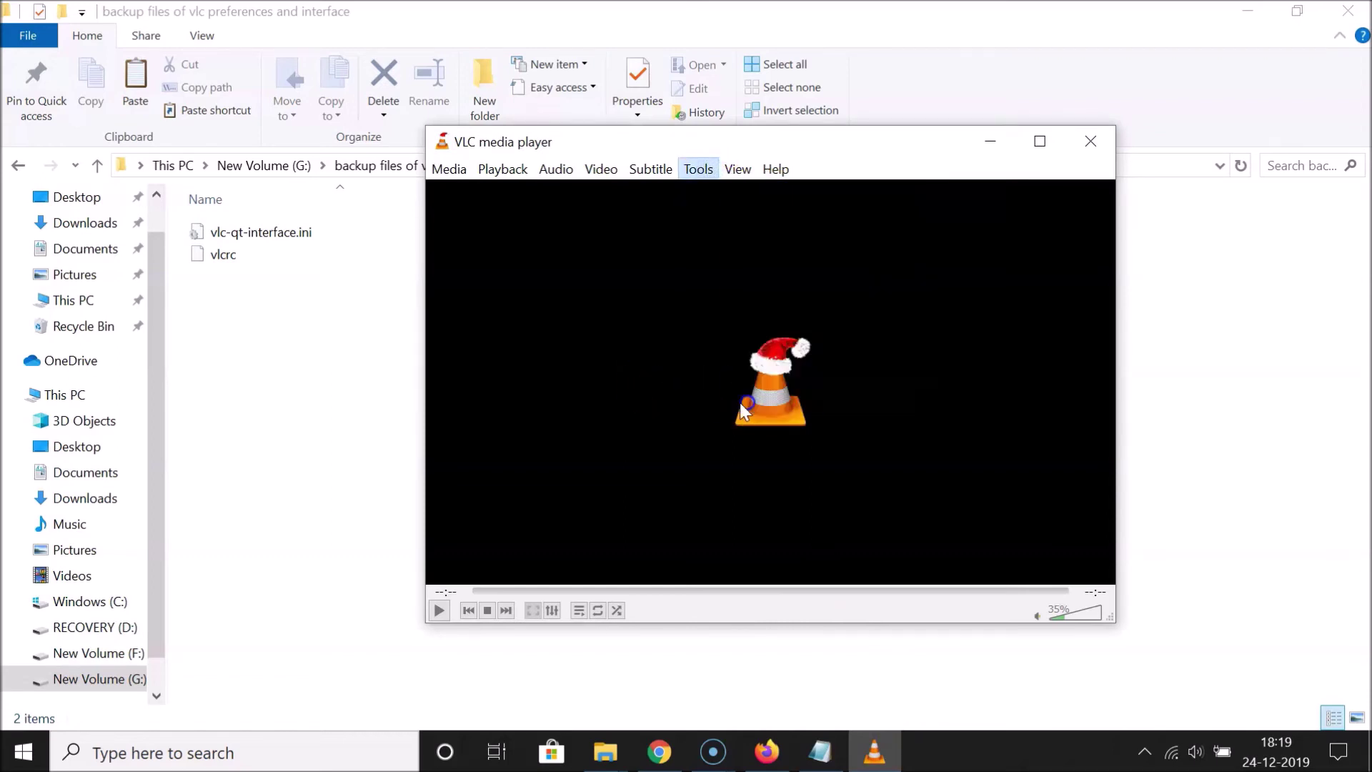
{"action": "left_click_drag", "start_coordinate": [956, 284], "coordinate": [955, 245]}
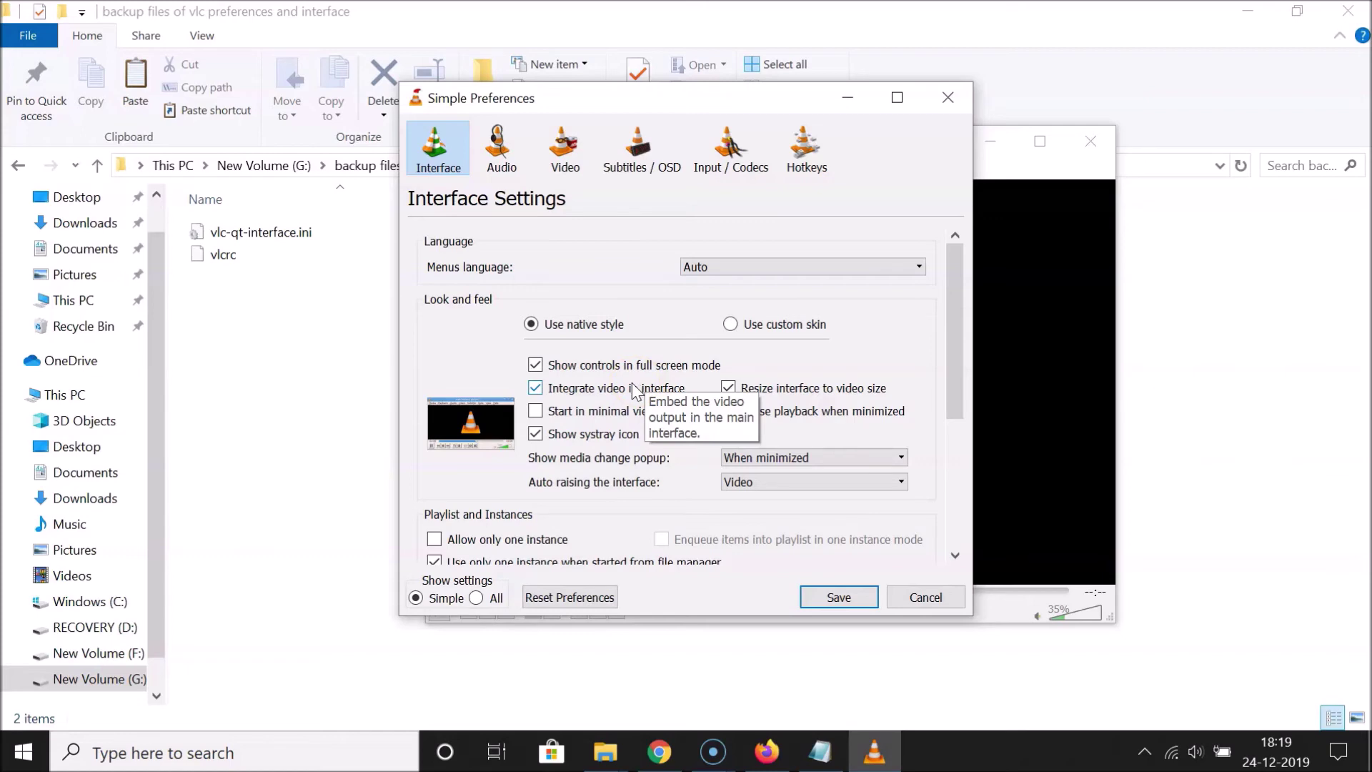
{"action": "left_click", "coordinate": [933, 598]}
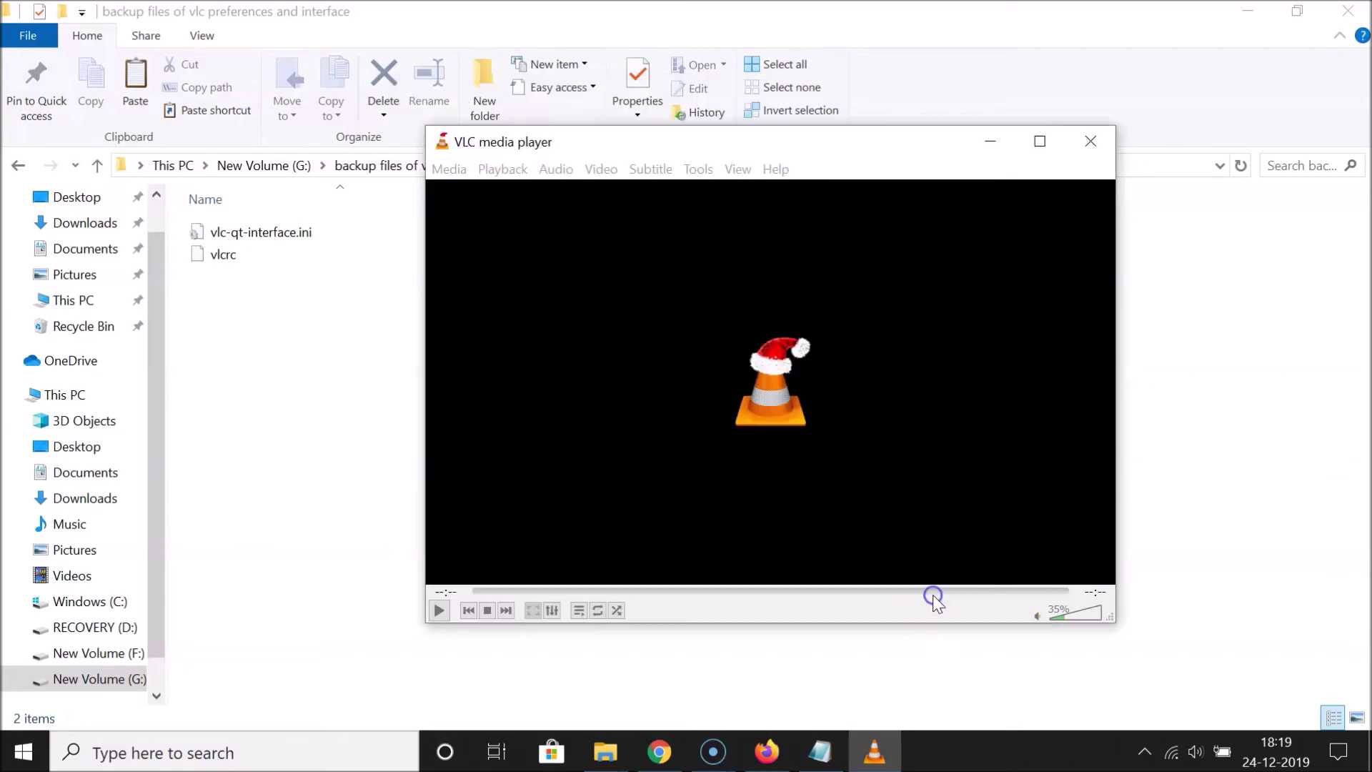
{"action": "left_click", "coordinate": [1090, 147]}
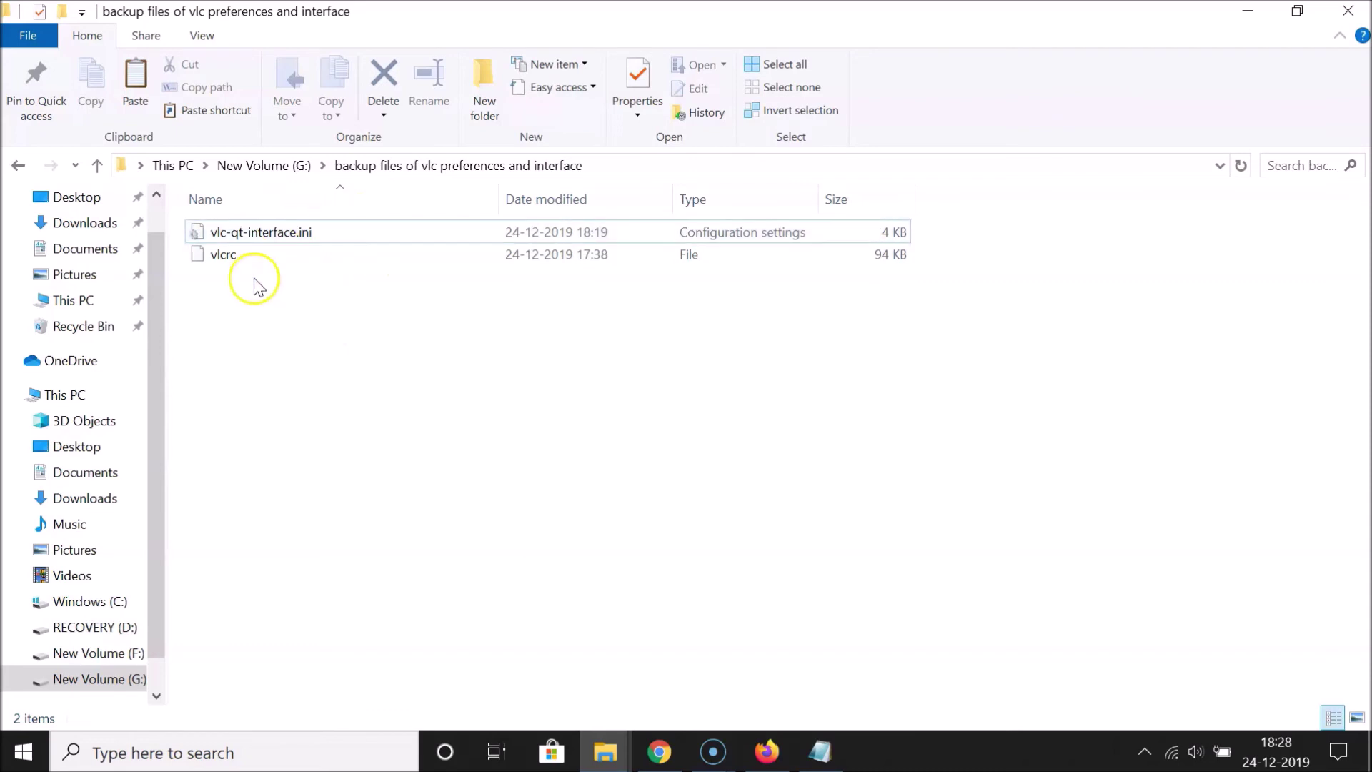
Copy both backup config files and switch to the vlc settings folder window.
{"action": "left_click_drag", "start_coordinate": [233, 297], "coordinate": [289, 224]}
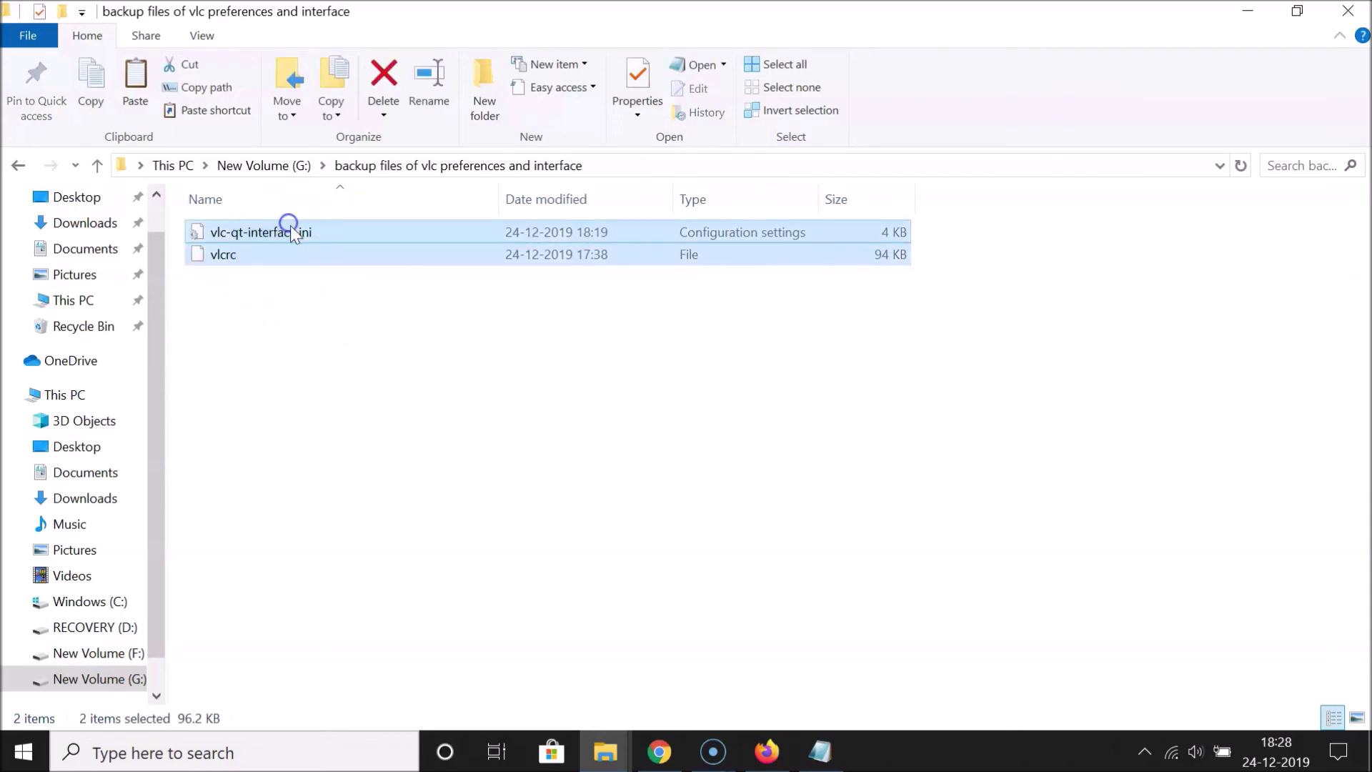
{"action": "right_click", "coordinate": [291, 225]}
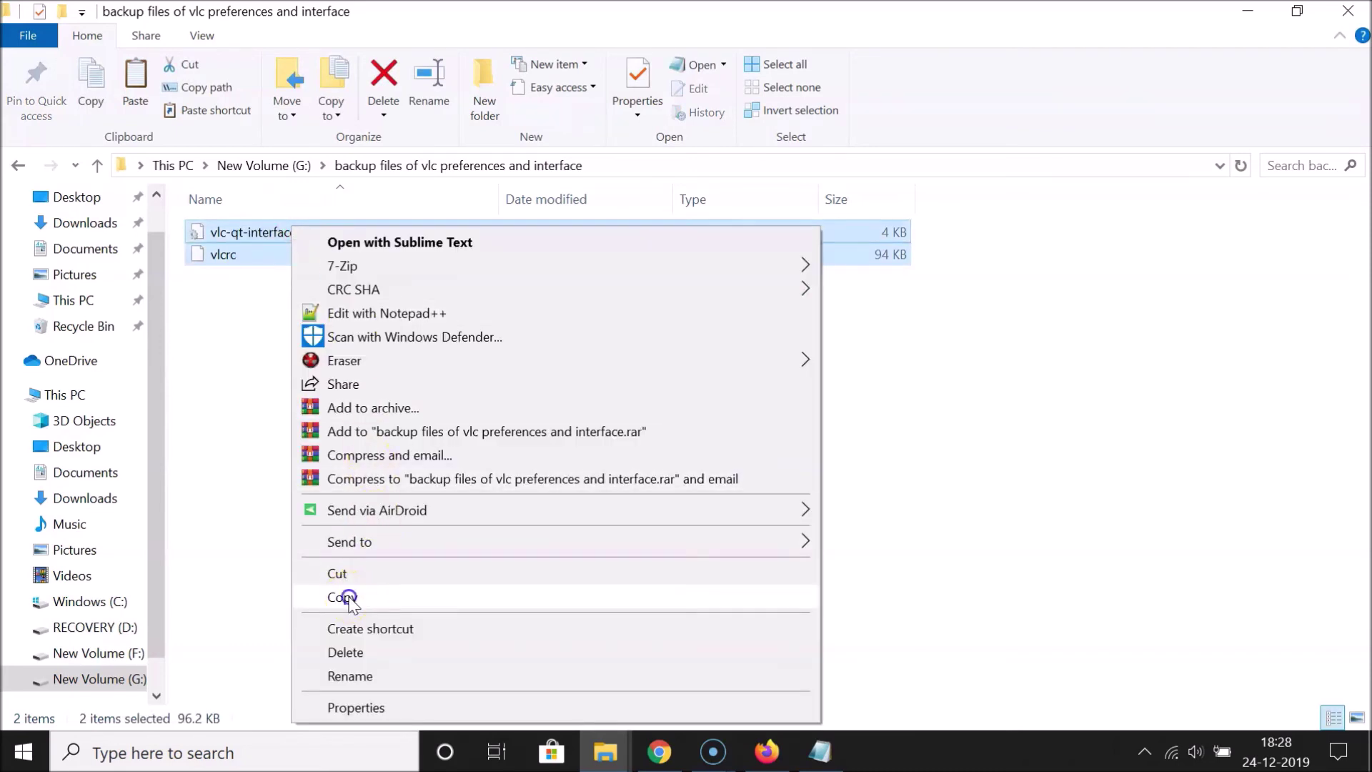
{"action": "left_click", "coordinate": [352, 598]}
{"action": "left_click", "coordinate": [607, 750]}
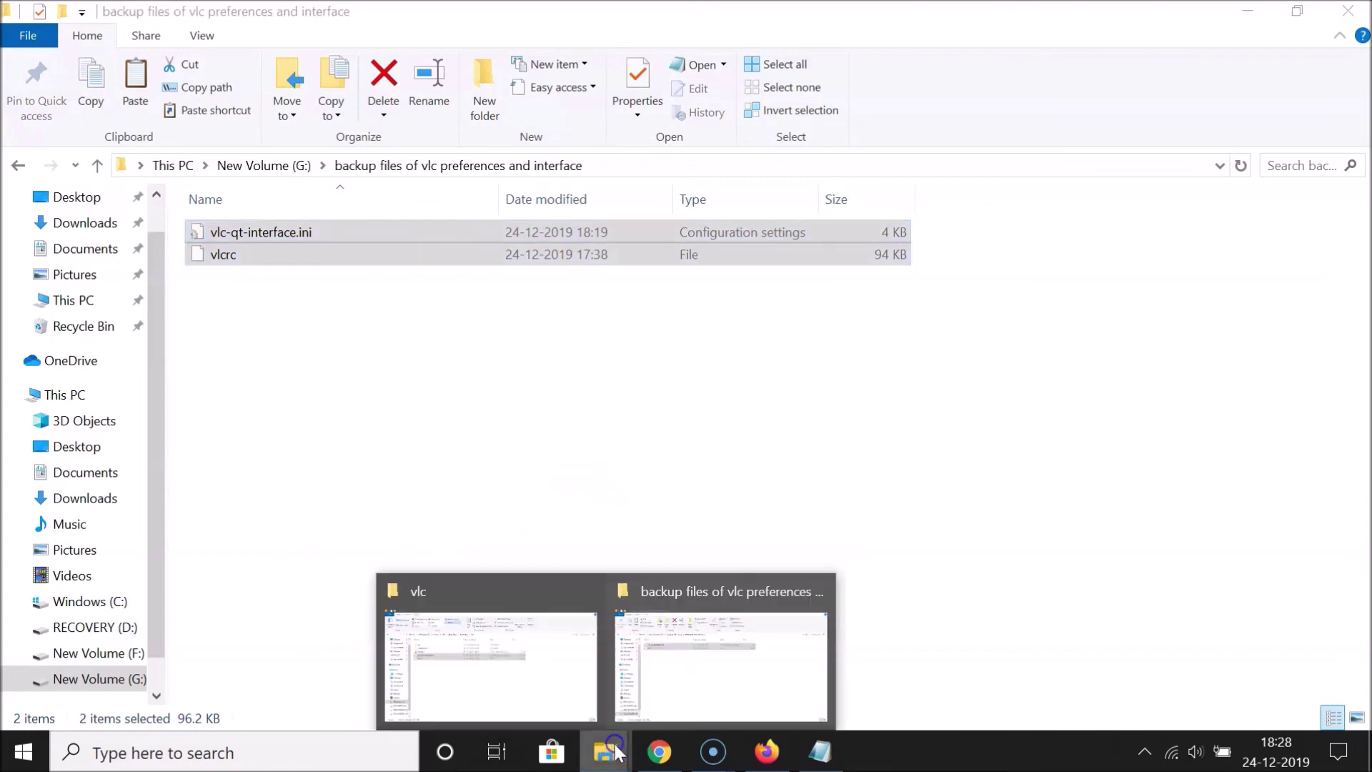
{"action": "left_click", "coordinate": [498, 639]}
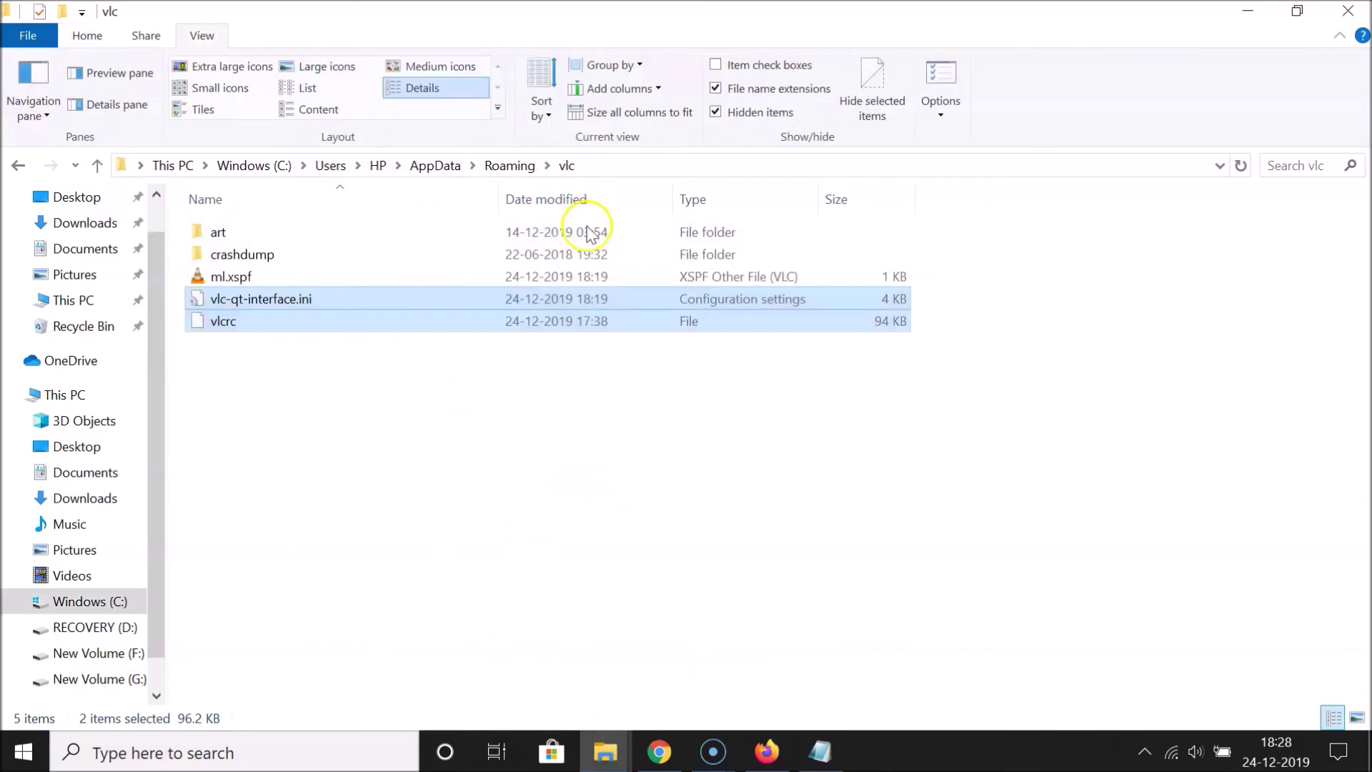
{"action": "left_click", "coordinate": [465, 392]}
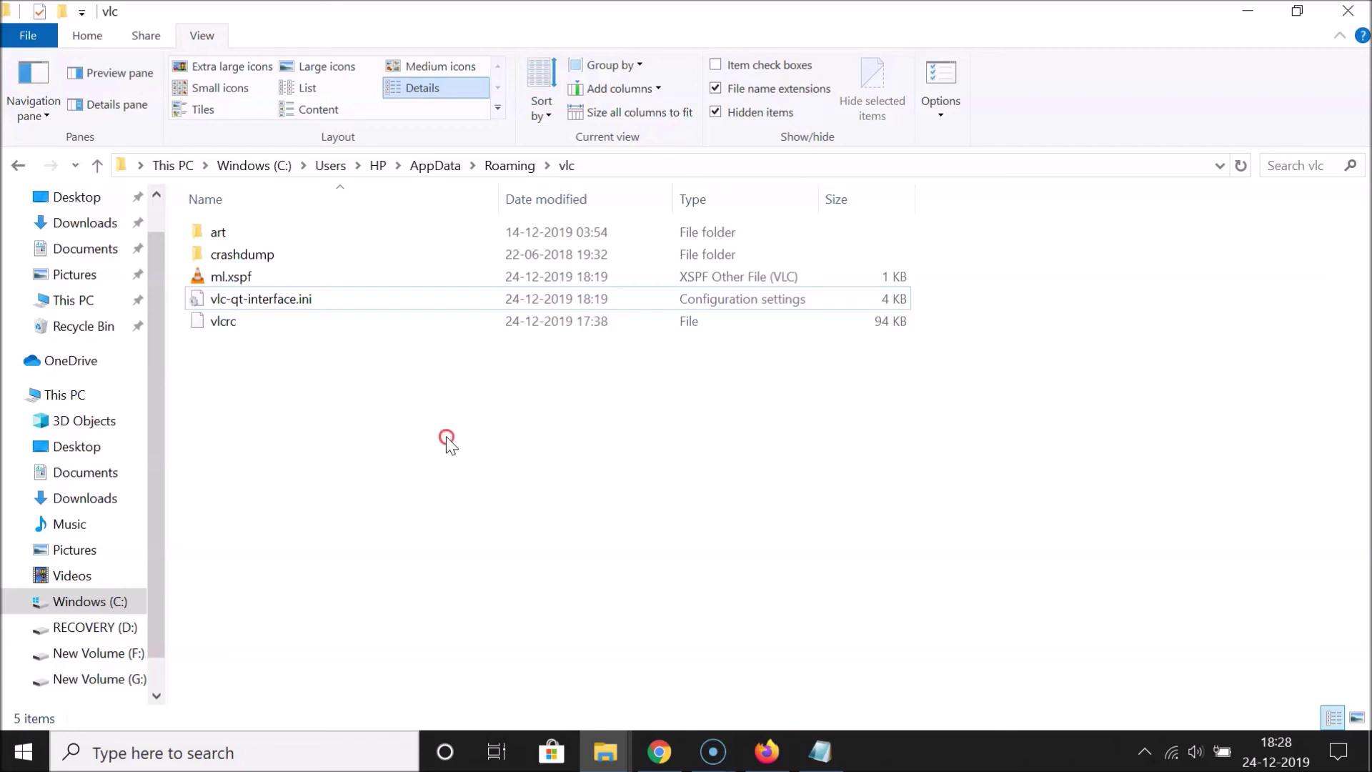
Paste the backups into the vlc folder, replacing existing files, and close both windows.
{"action": "right_click", "coordinate": [447, 440]}
{"action": "left_click", "coordinate": [508, 273]}
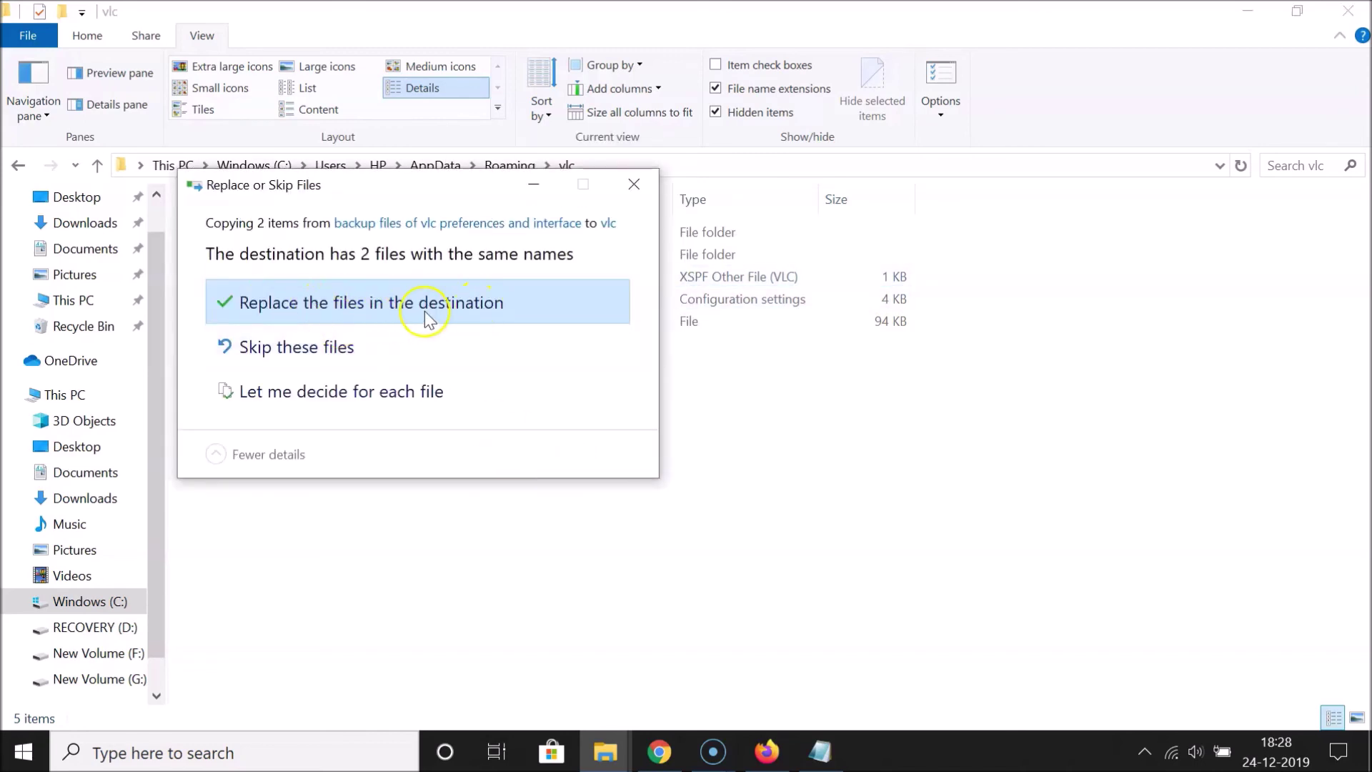
{"action": "left_click", "coordinate": [325, 303]}
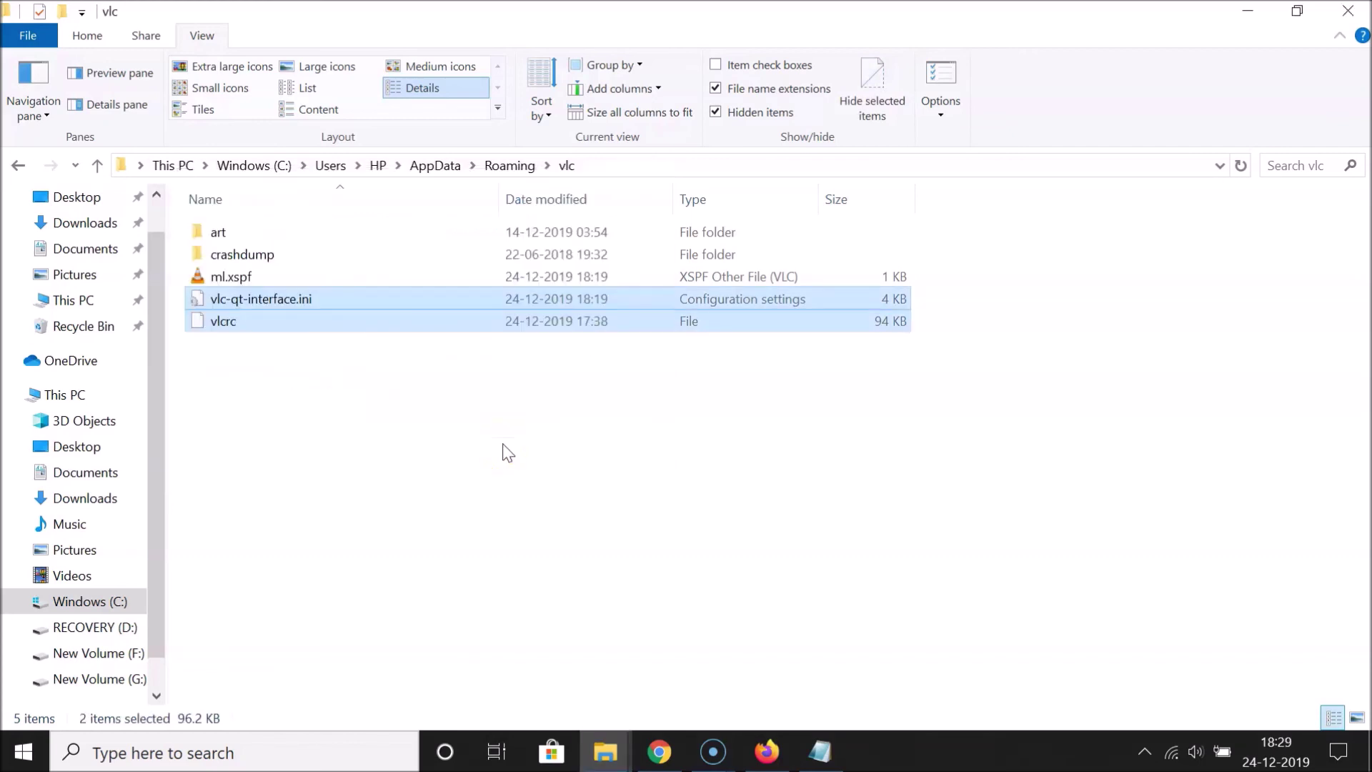
{"action": "left_click", "coordinate": [503, 448]}
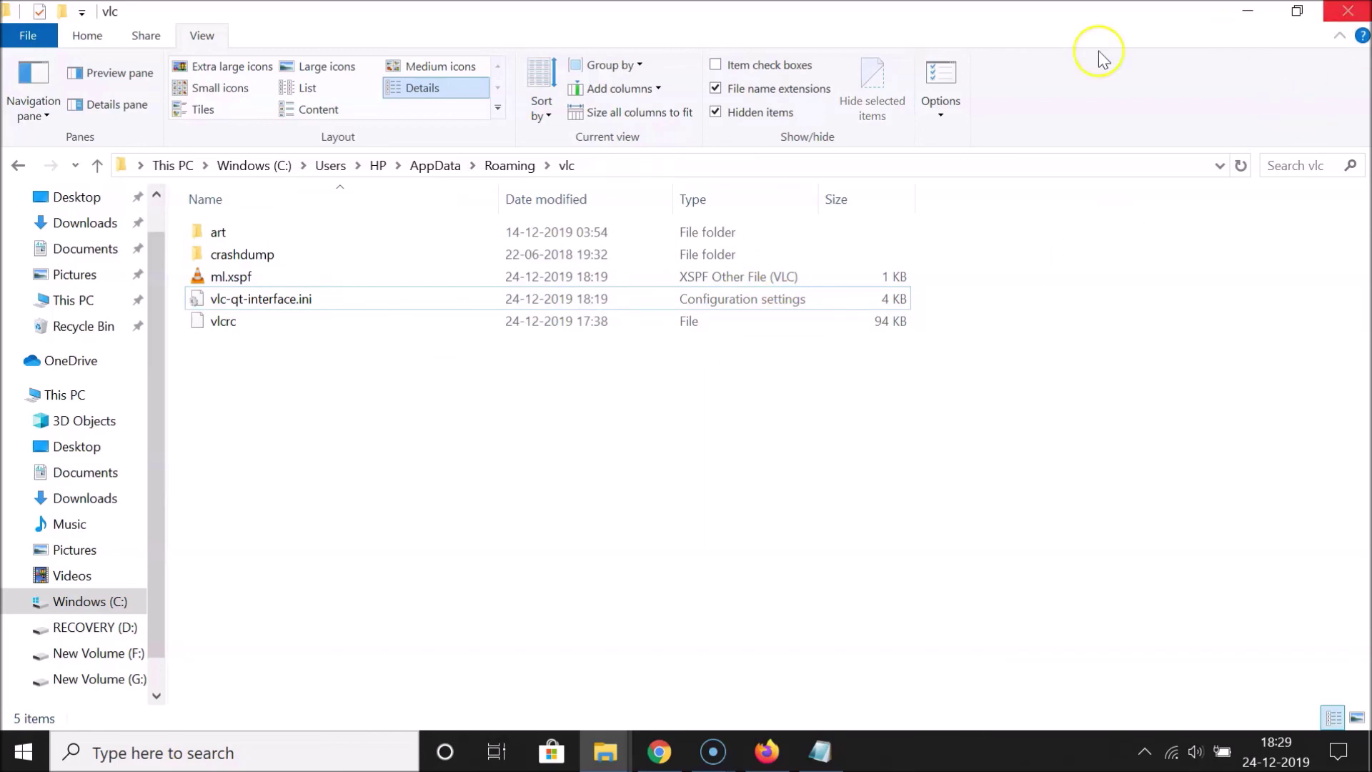
{"action": "left_click", "coordinate": [1349, 16]}
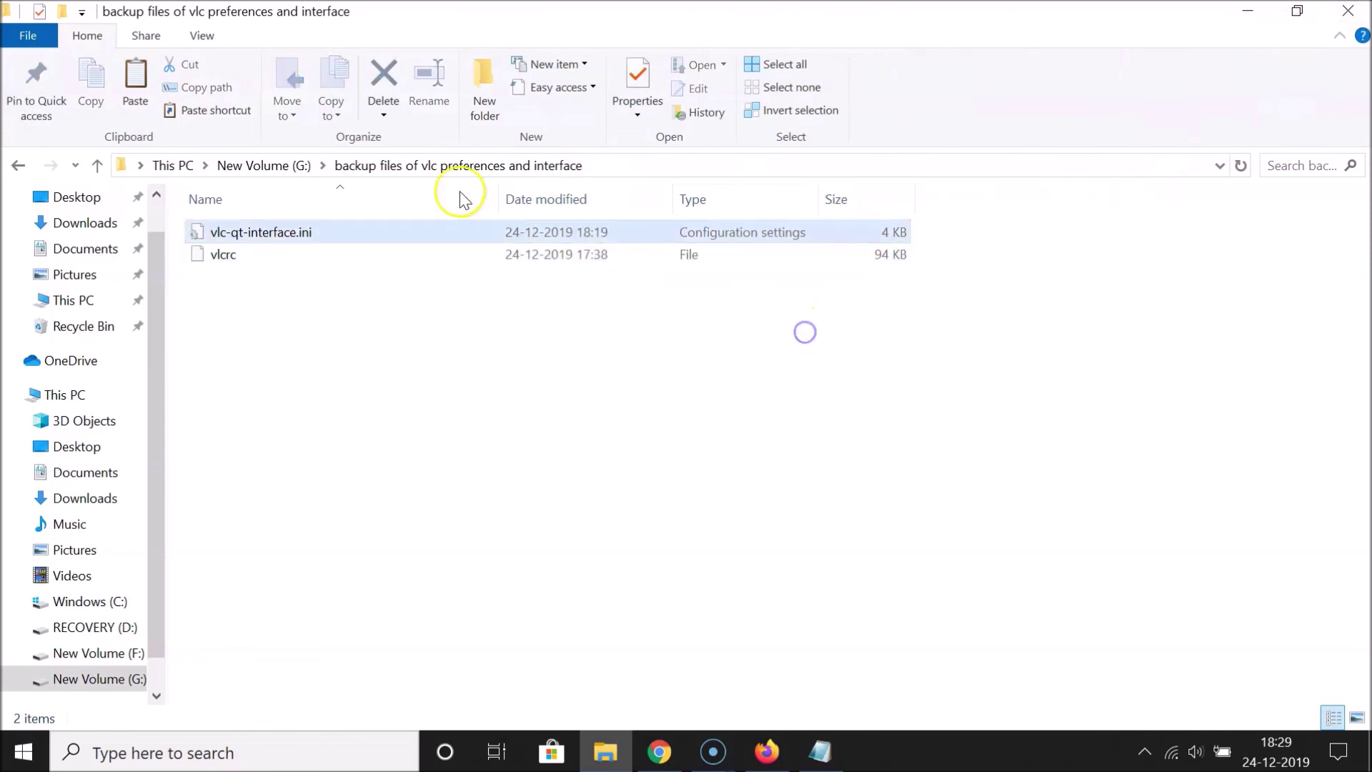
{"action": "left_click", "coordinate": [1348, 11]}
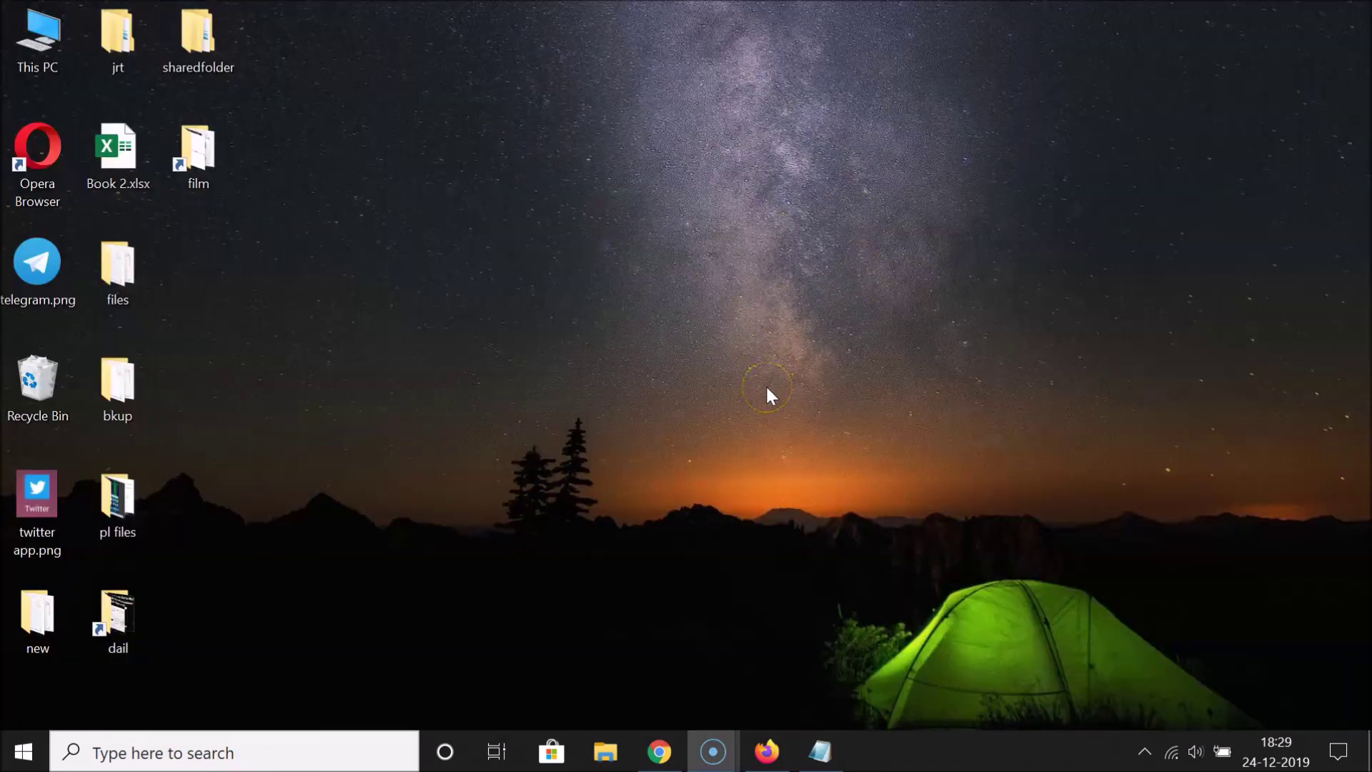
Return to the untitled Notepad note on VLC preferences and clear the %appdata%\vlc path selection.
{"action": "left_click", "coordinate": [822, 749]}
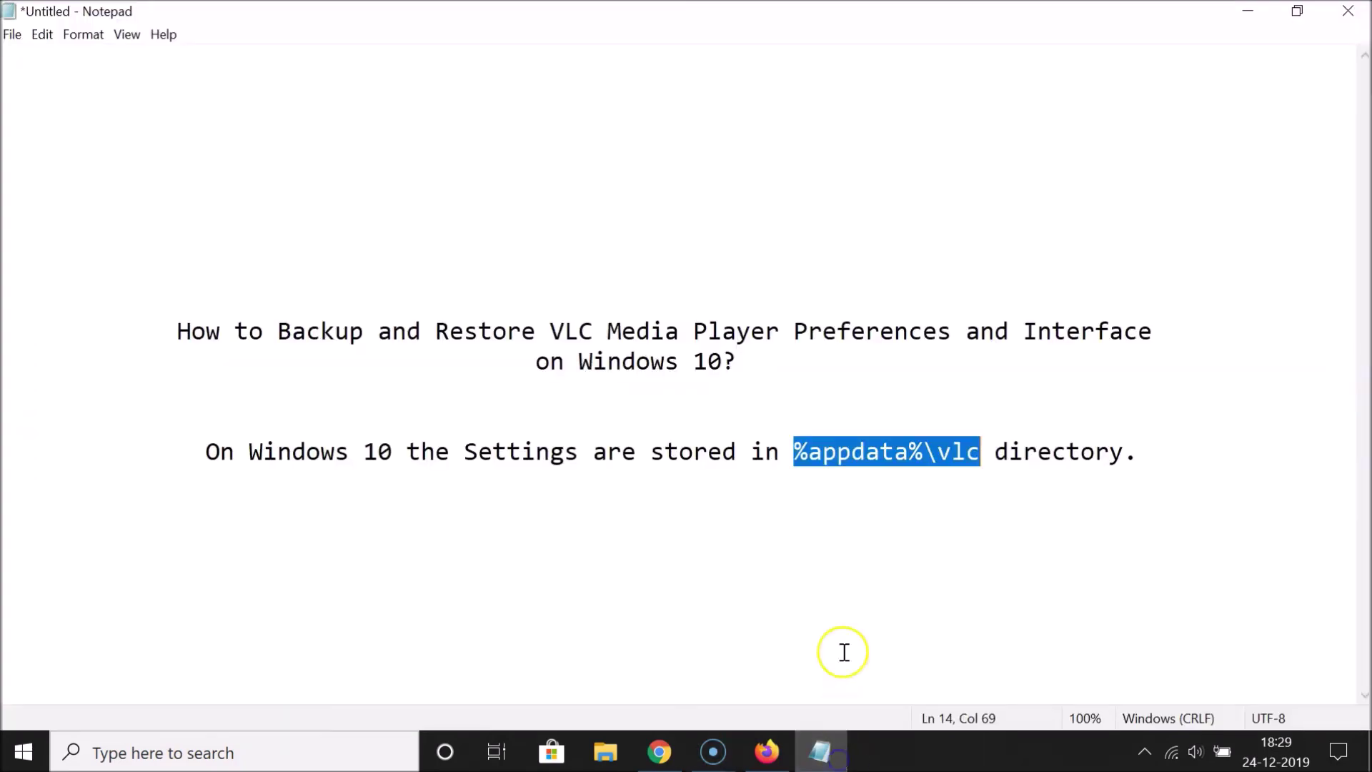
{"action": "left_click", "coordinate": [175, 336]}
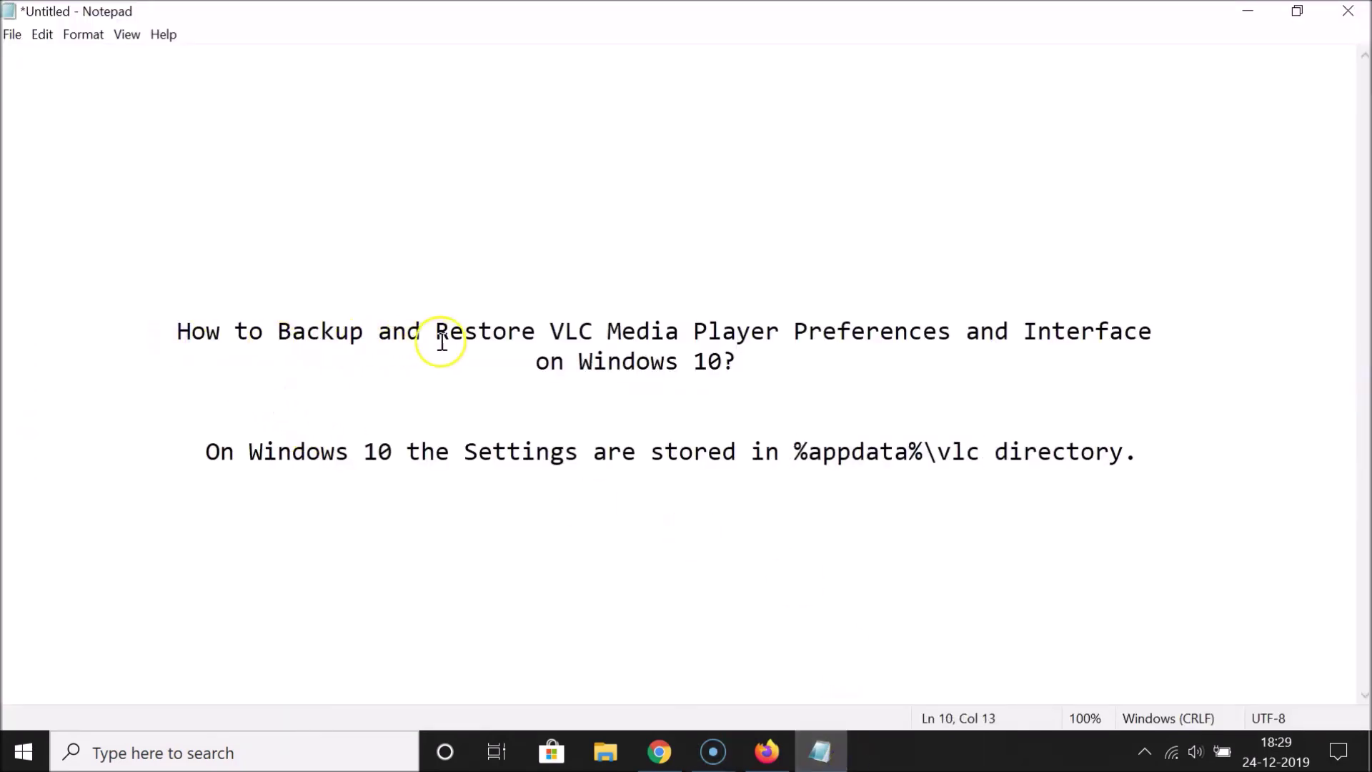